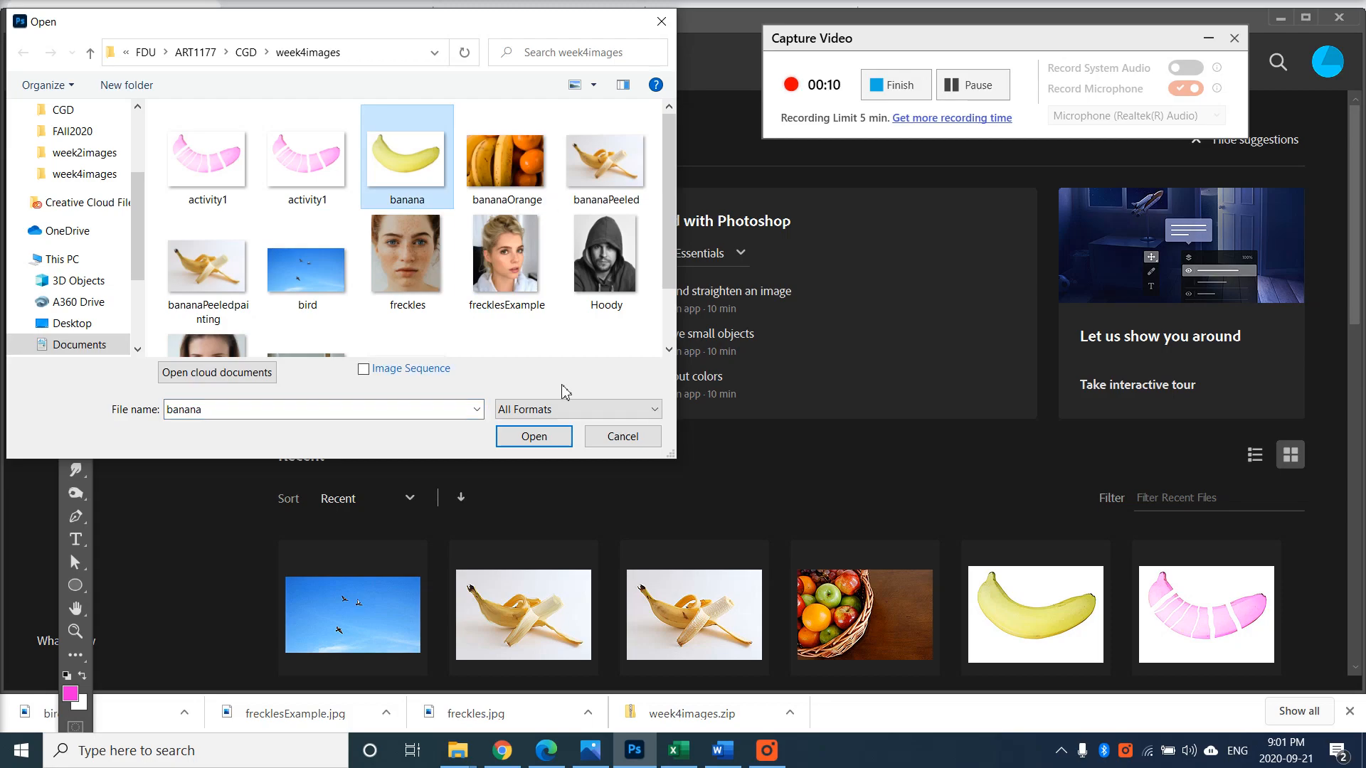
Step: Open and close the banana image, then open bananaOrange from the week4images folder
click(552, 437)
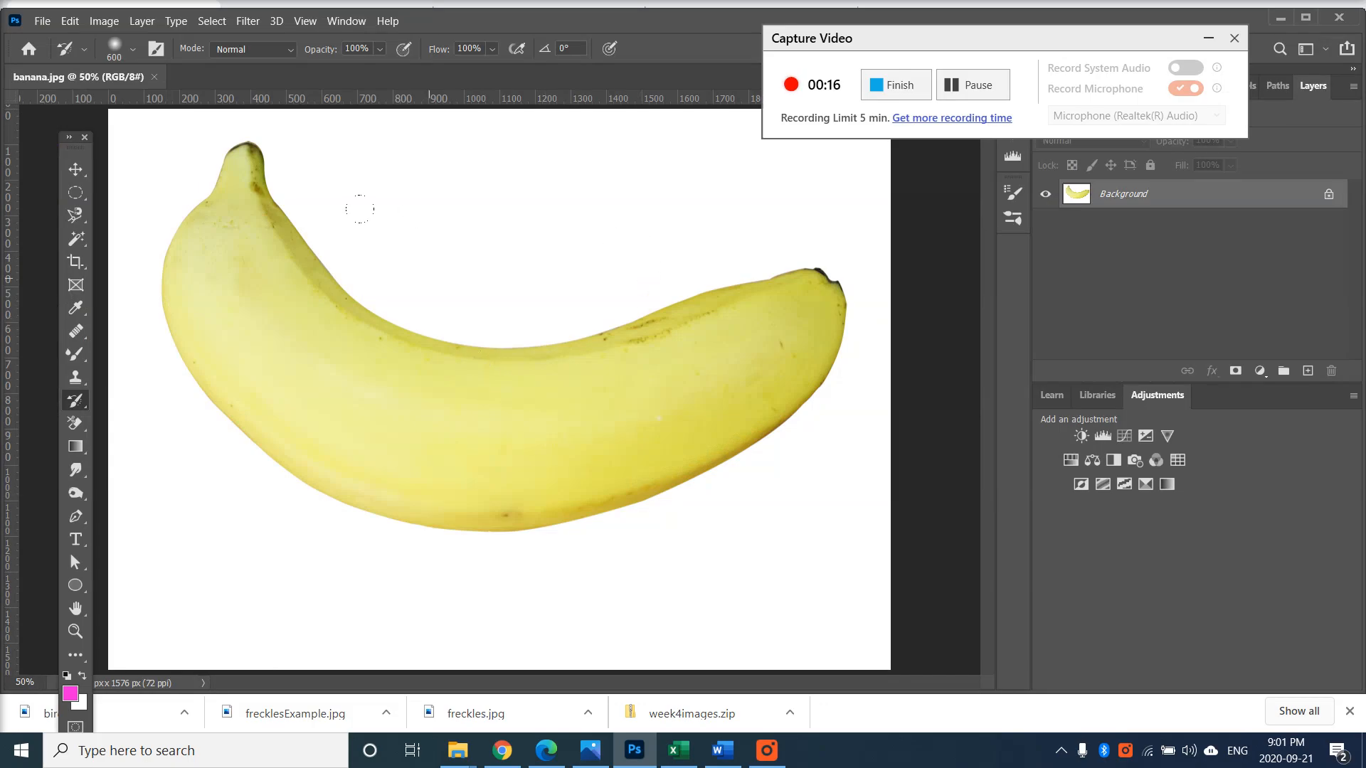
click(154, 77)
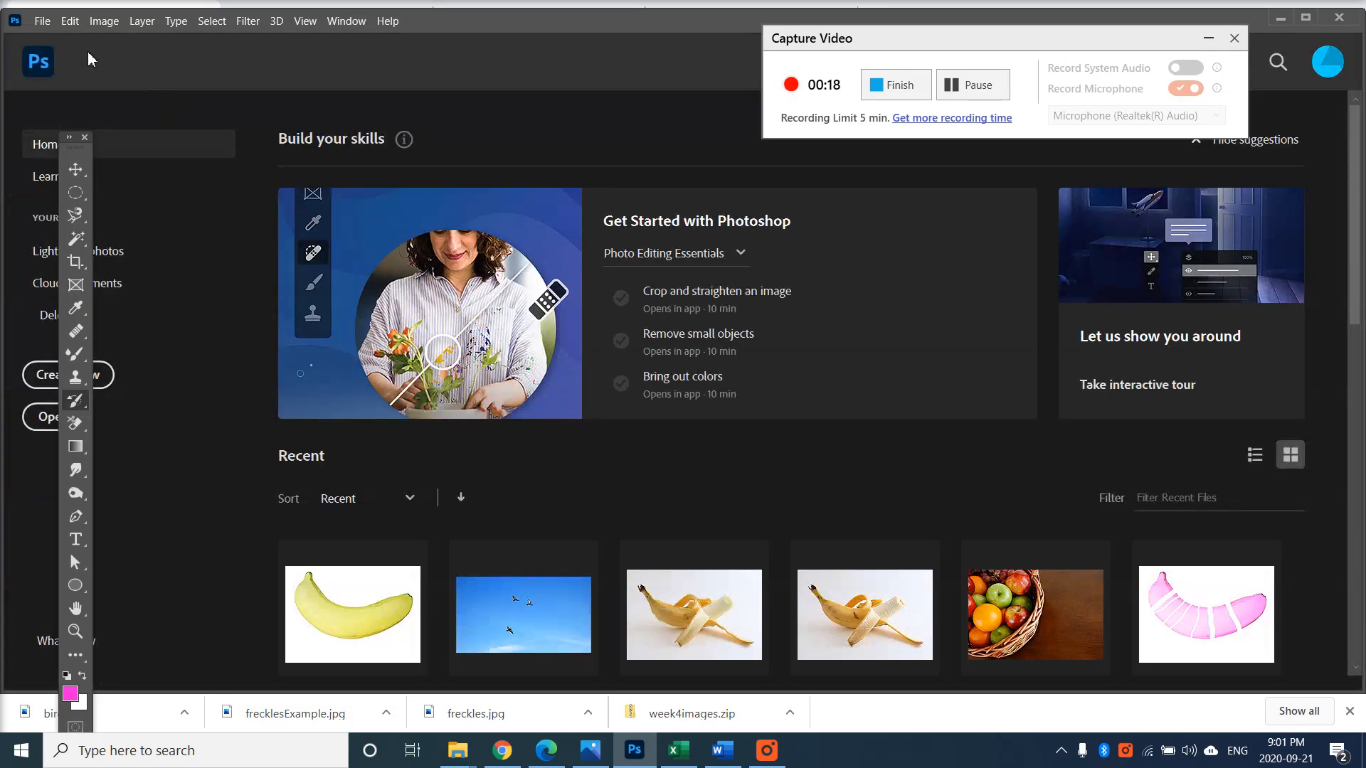
click(42, 20)
click(62, 55)
click(505, 161)
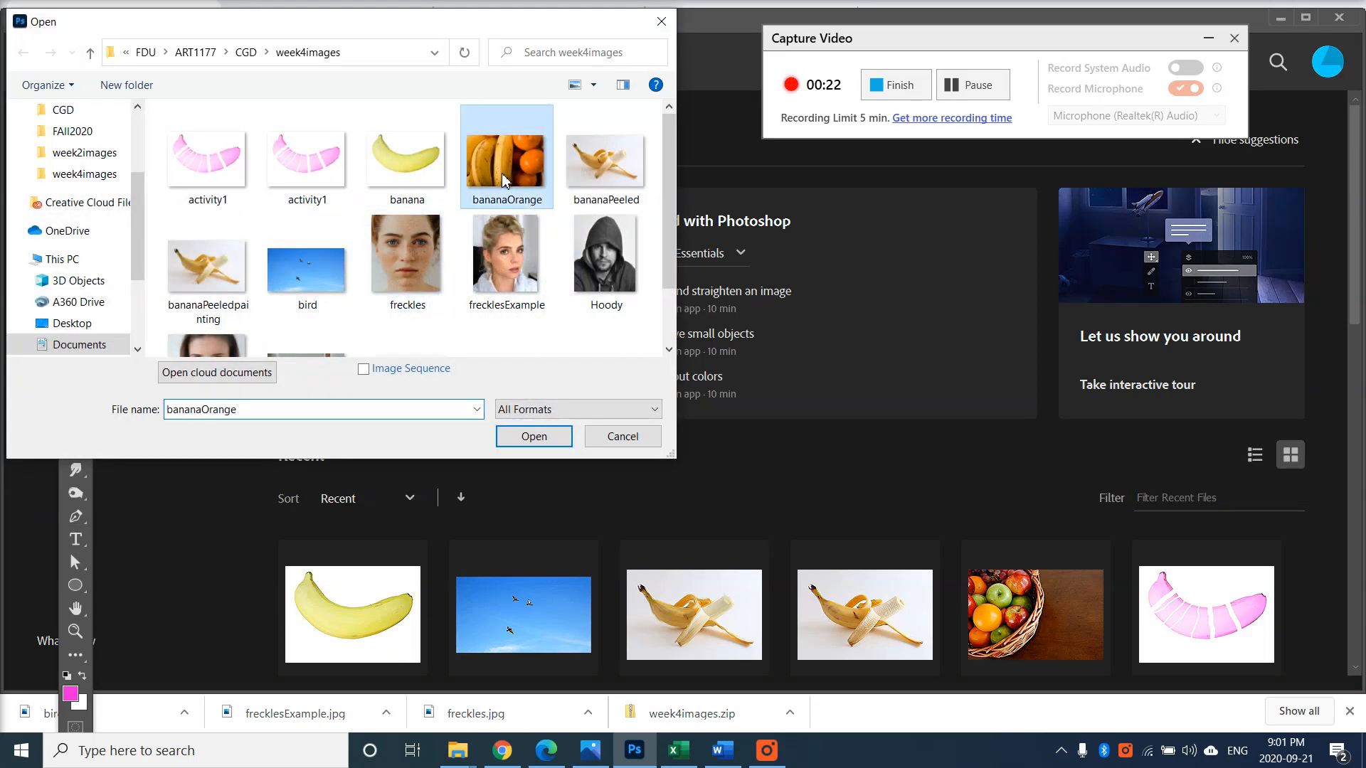
click(539, 429)
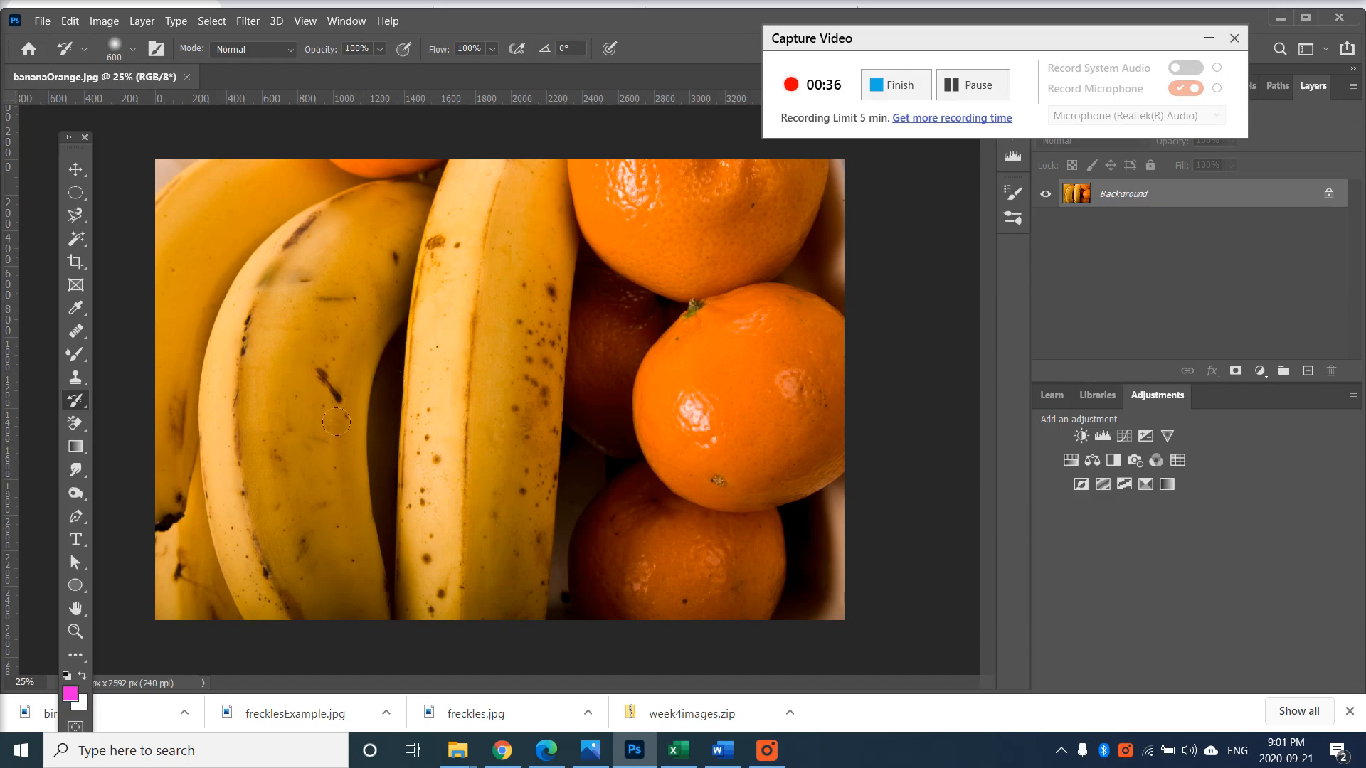
Step: Activate the Healing Brush Tool for retouching the spotted middle banana
click(82, 384)
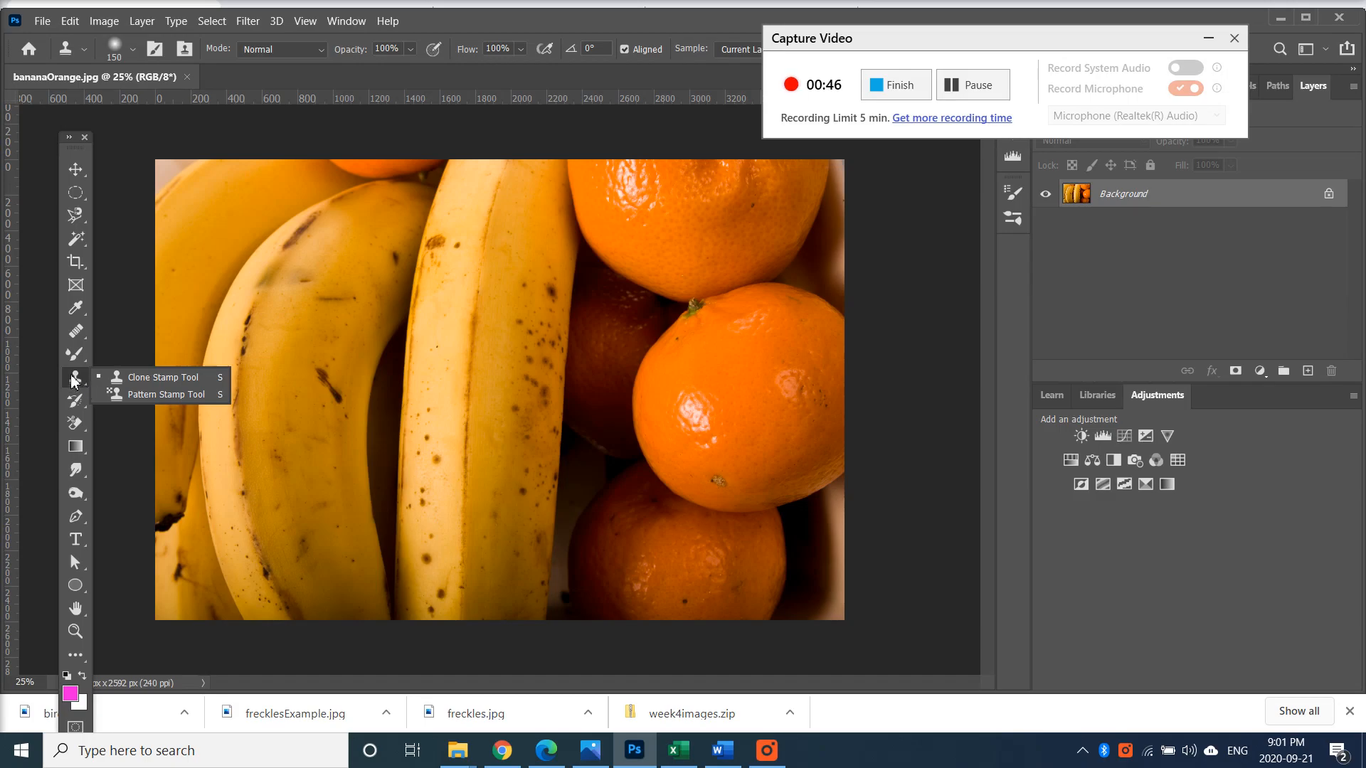
click(79, 337)
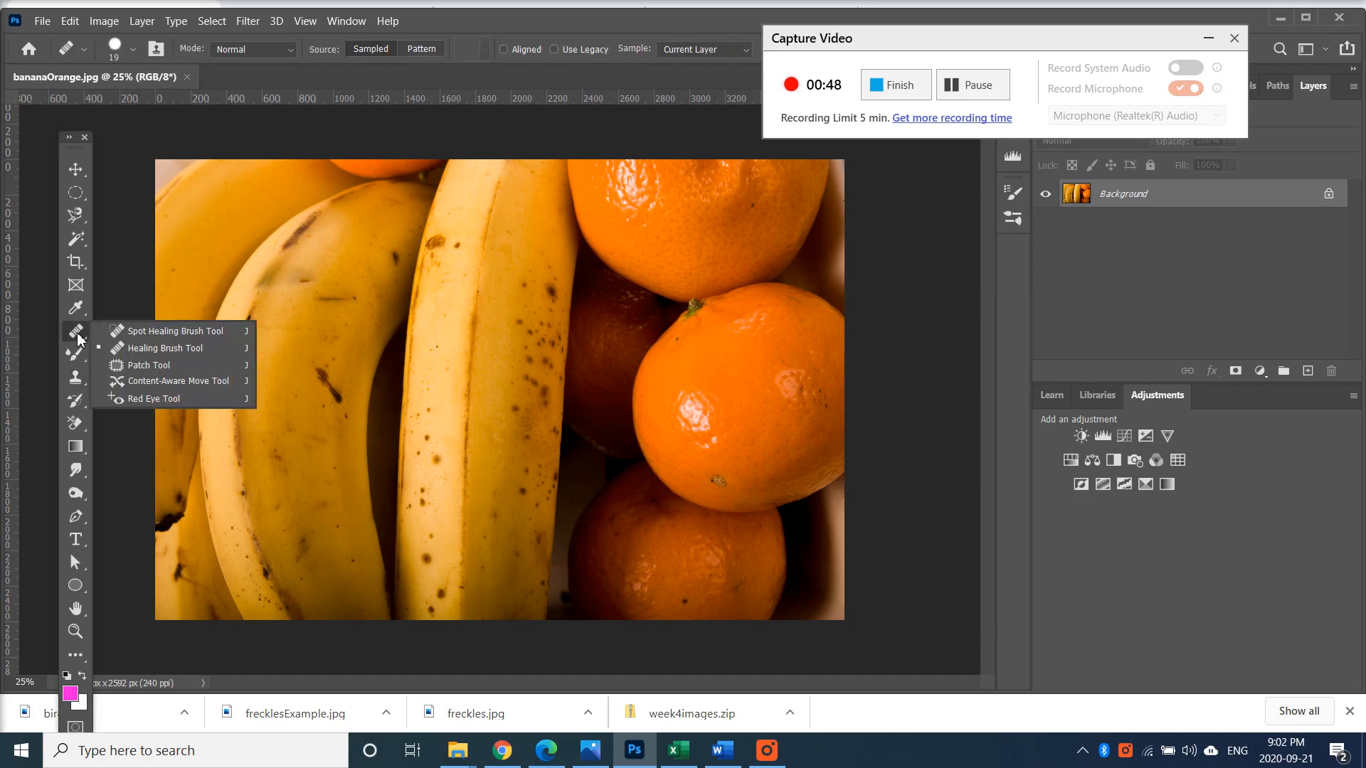
click(152, 348)
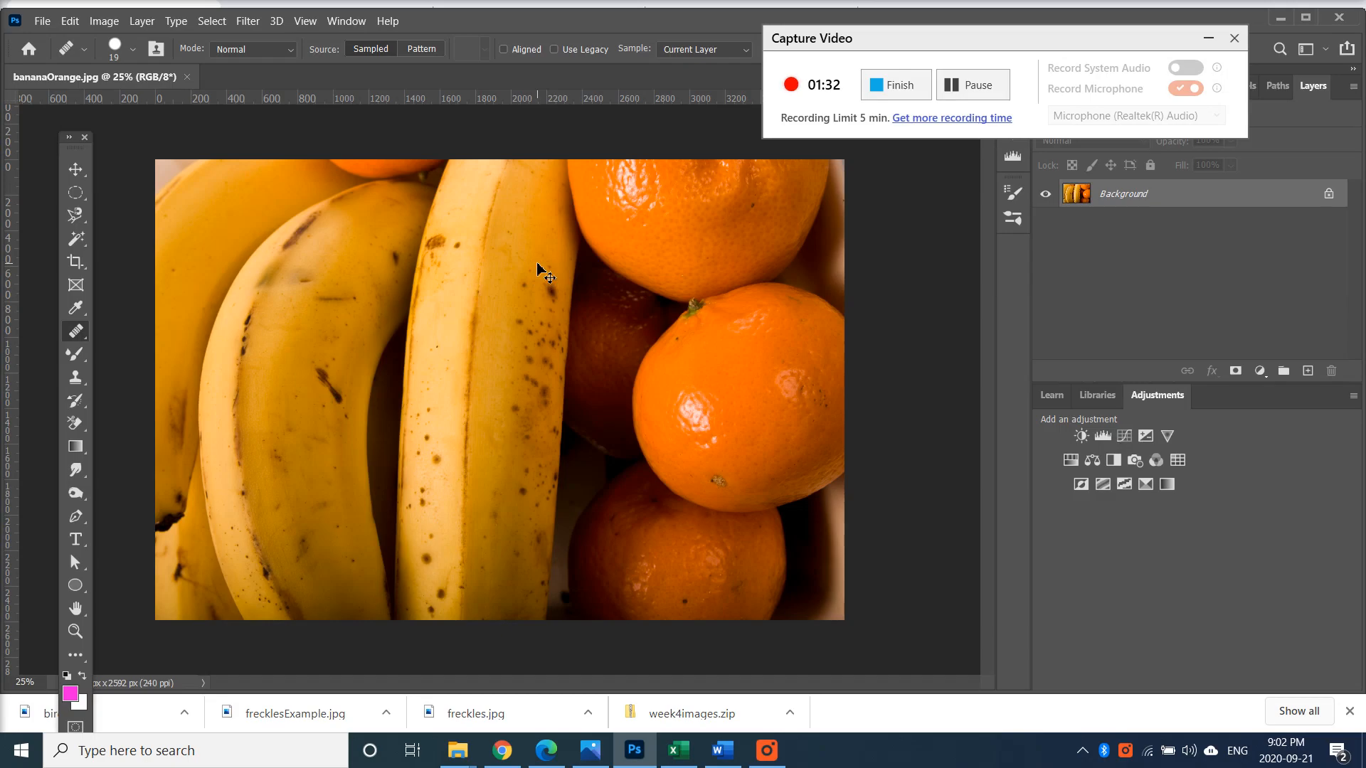
key(ctrl+plus)
key(ctrl+plus)
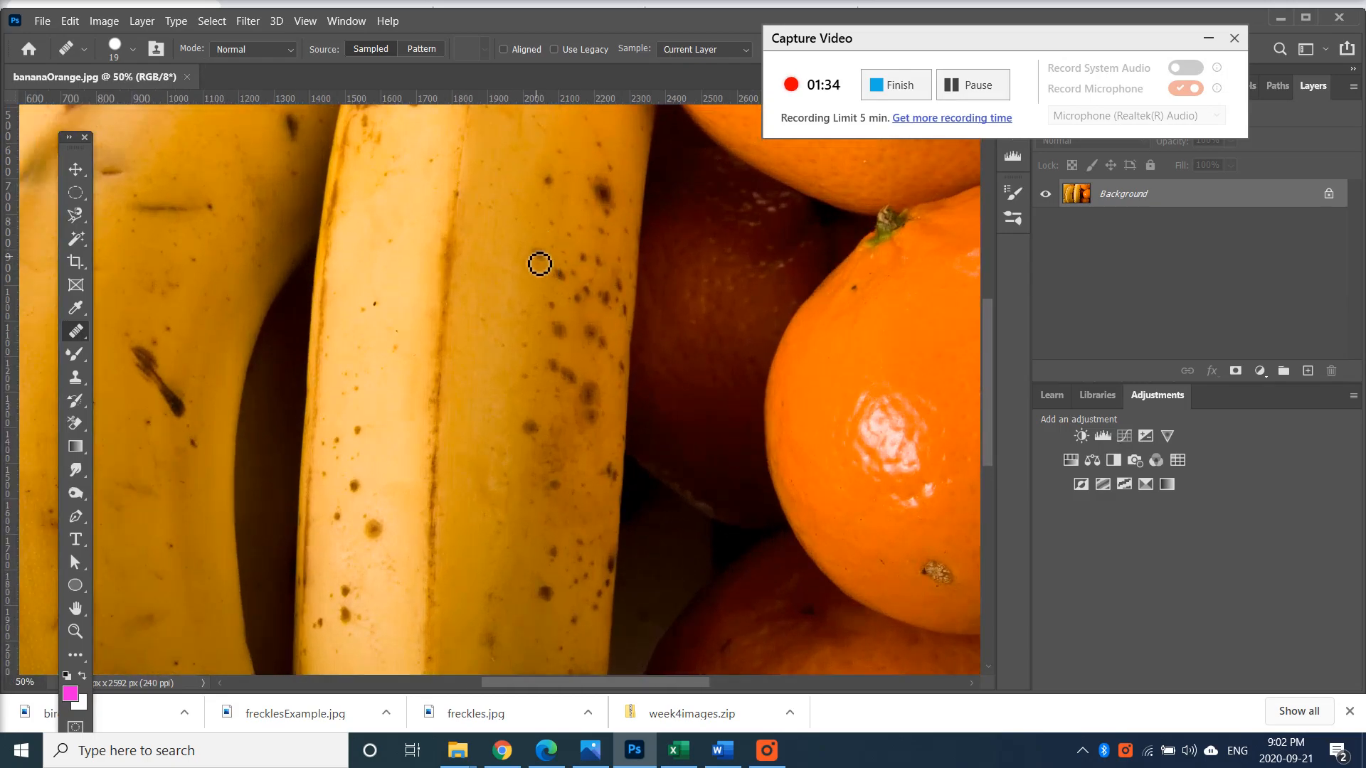
click(75, 631)
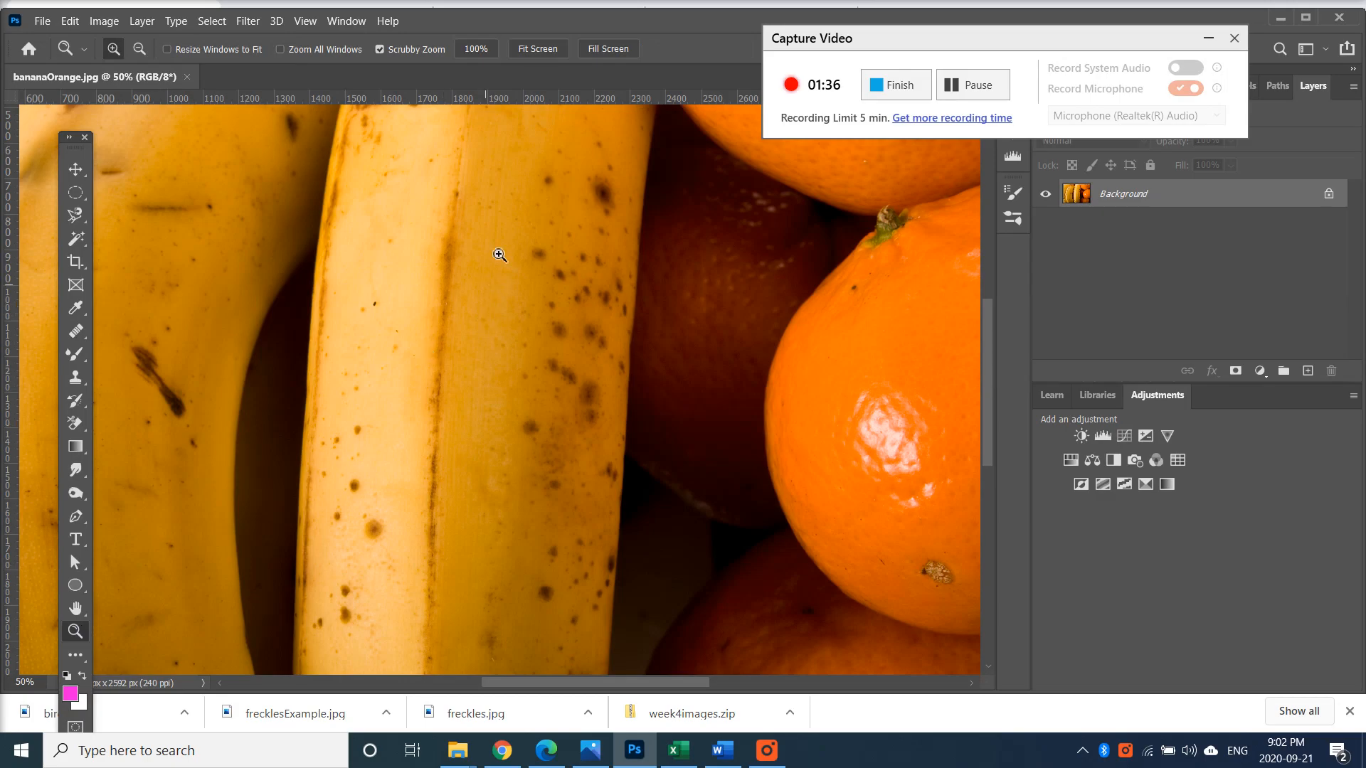
click(543, 194)
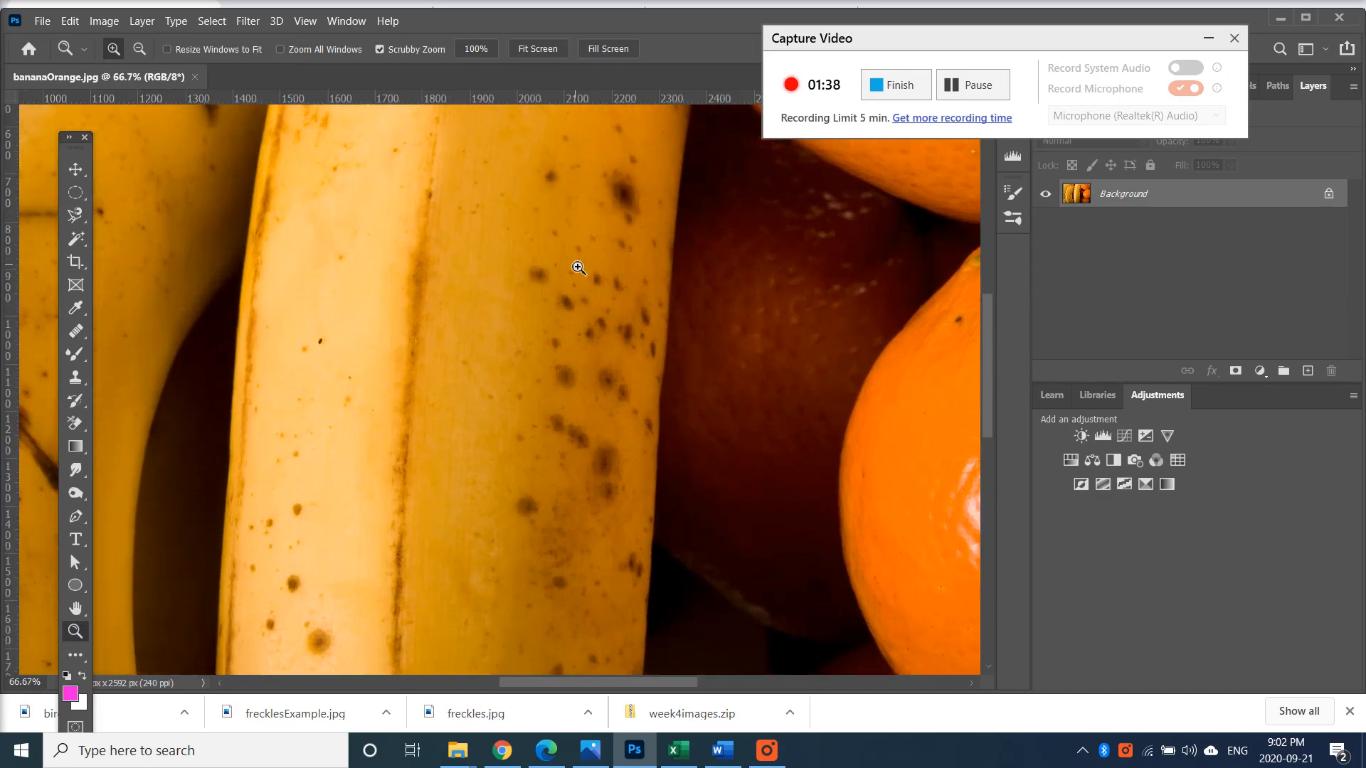
key(ctrl+minus)
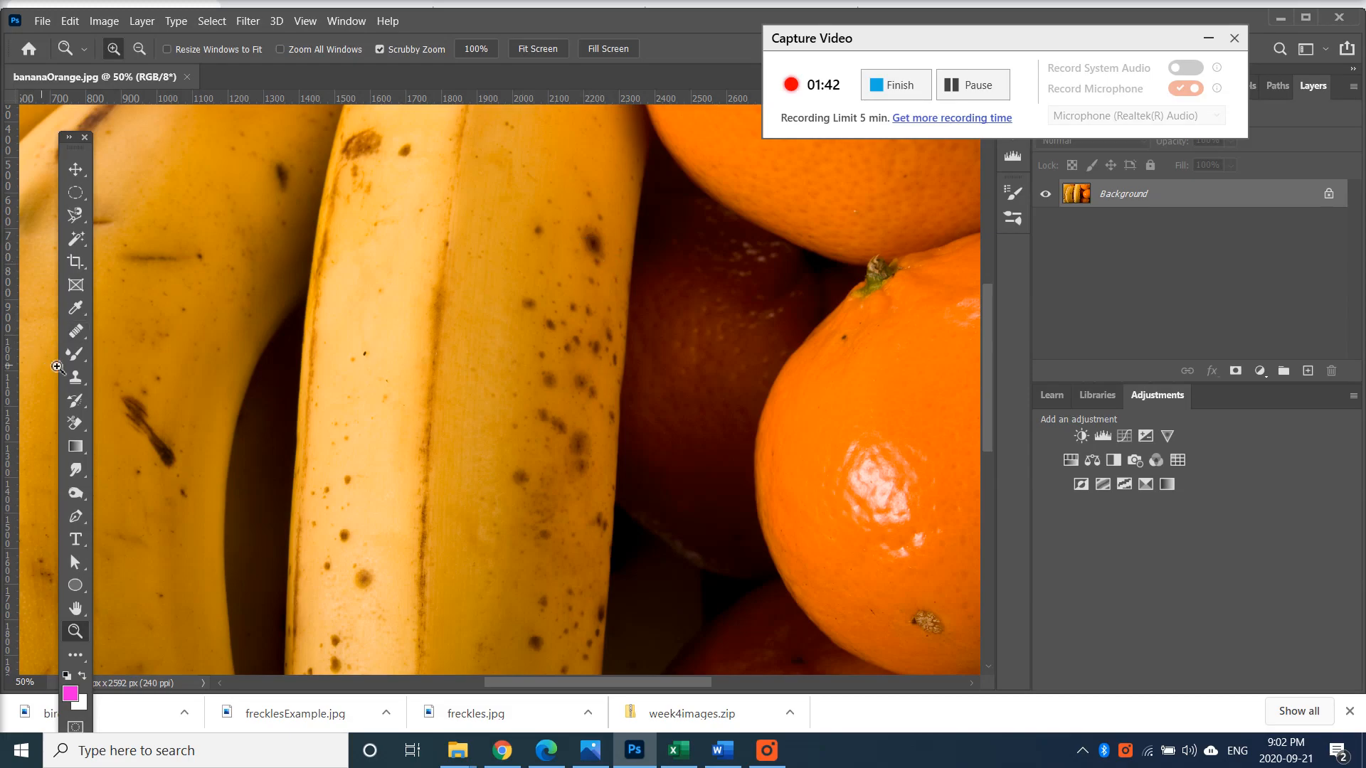
click(76, 331)
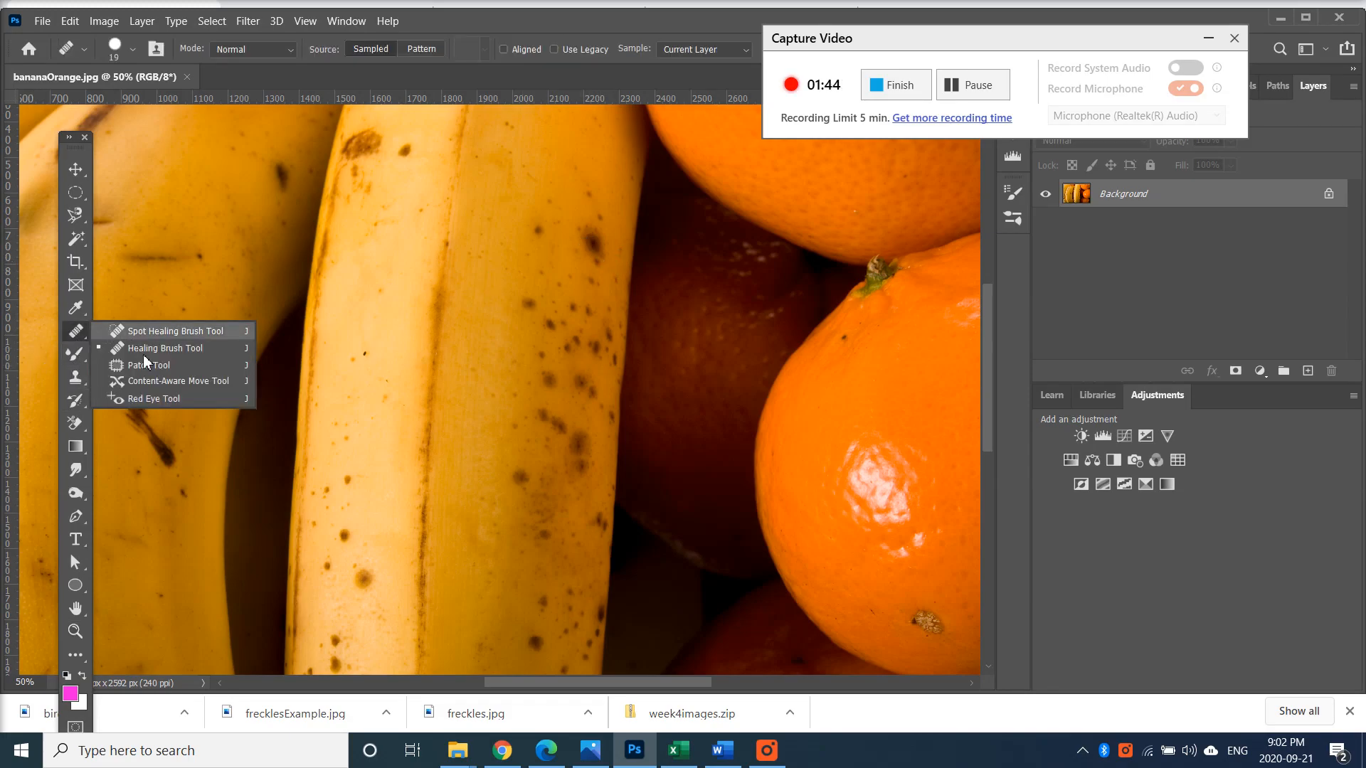
click(148, 349)
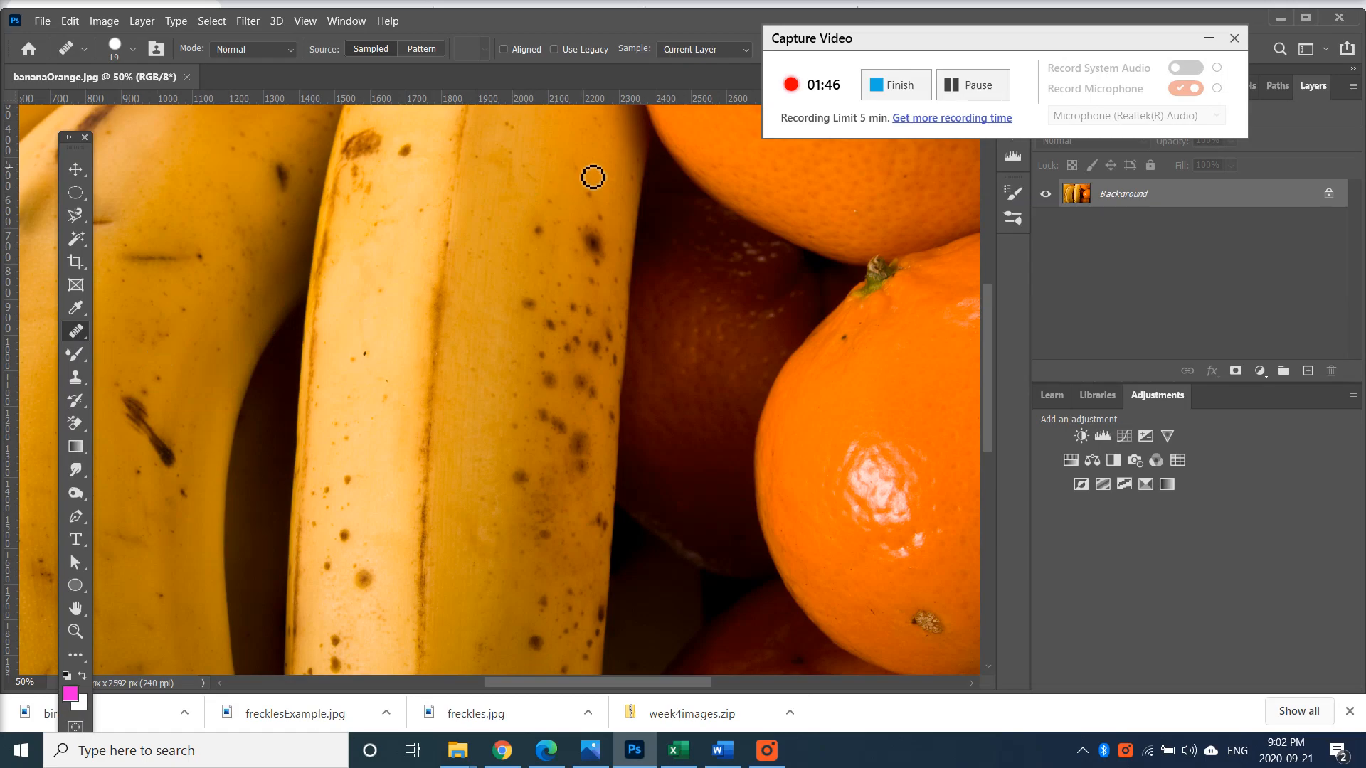
Step: Enlarge the healing brush to a size of 90 px
click(131, 51)
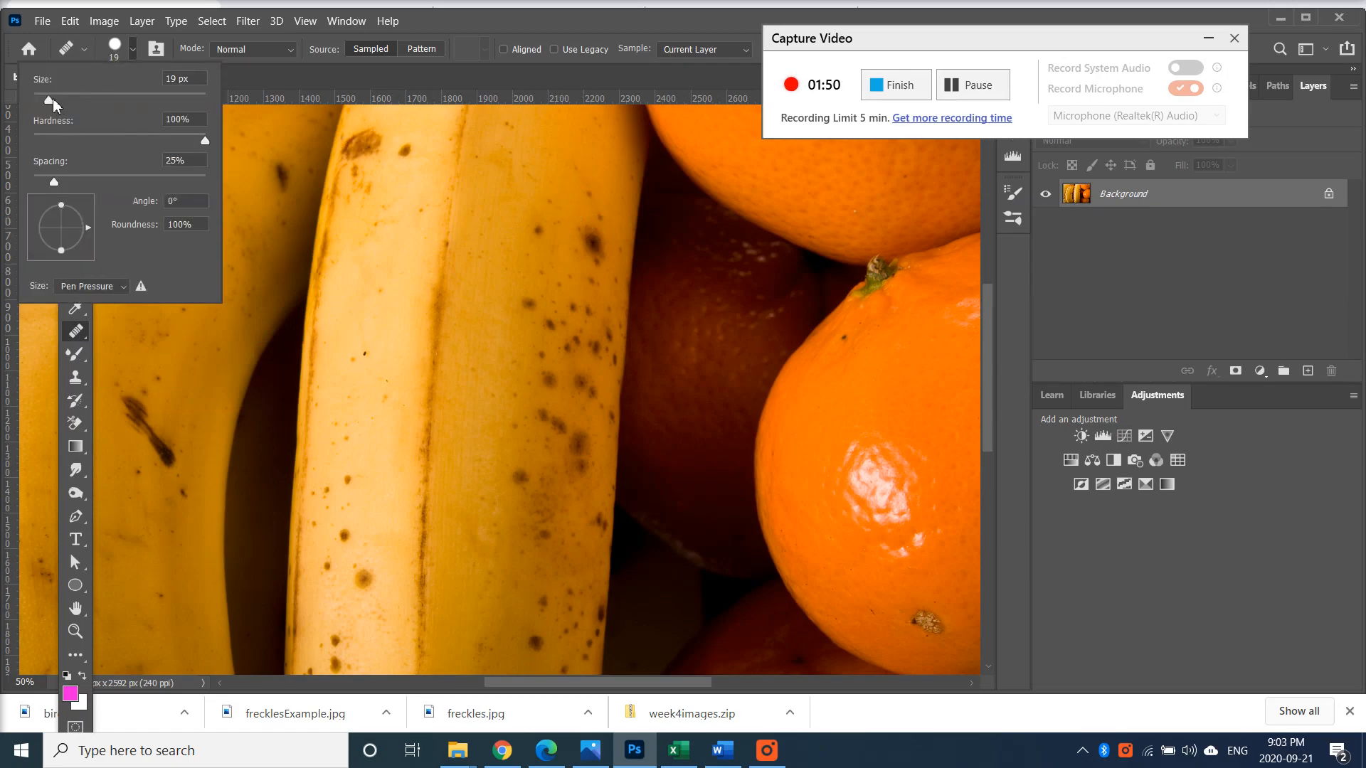
drag(50, 101, 72, 101)
click(126, 56)
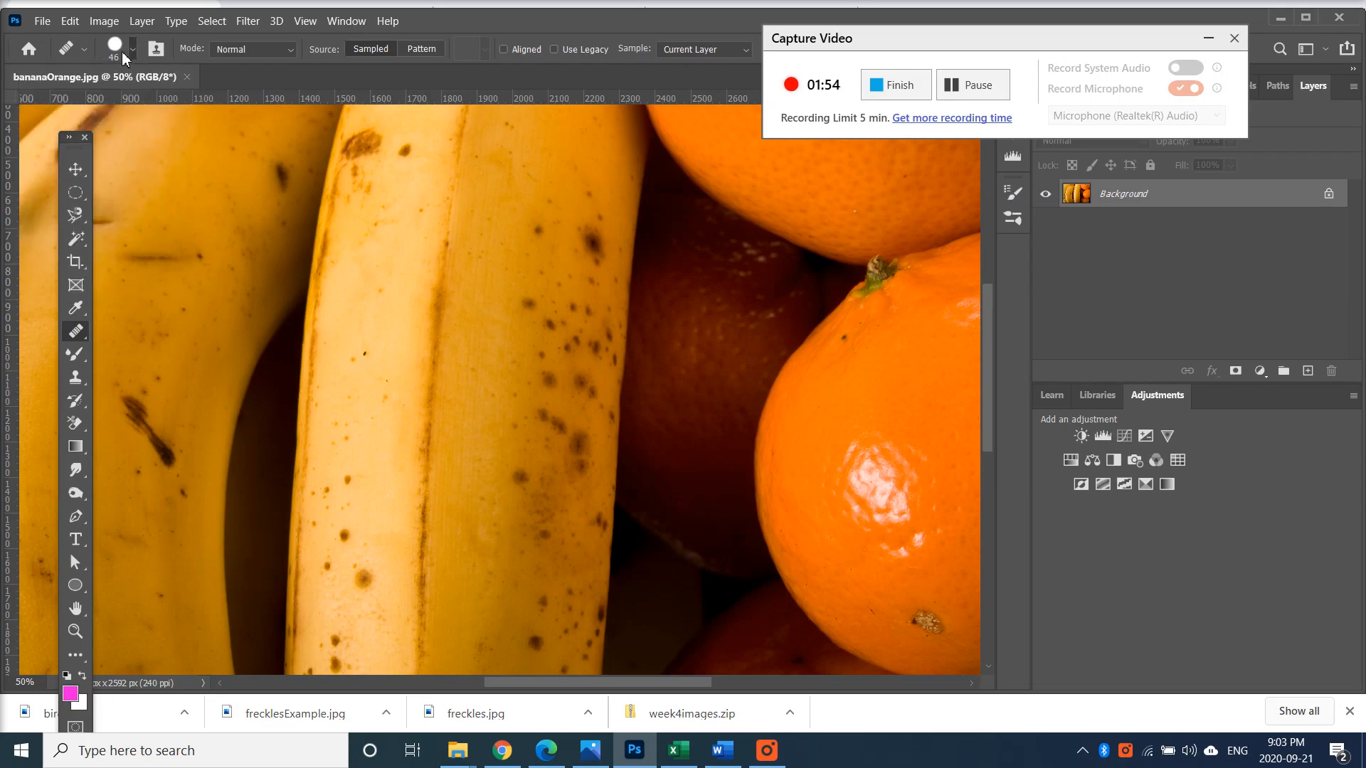
click(124, 57)
click(118, 53)
click(115, 53)
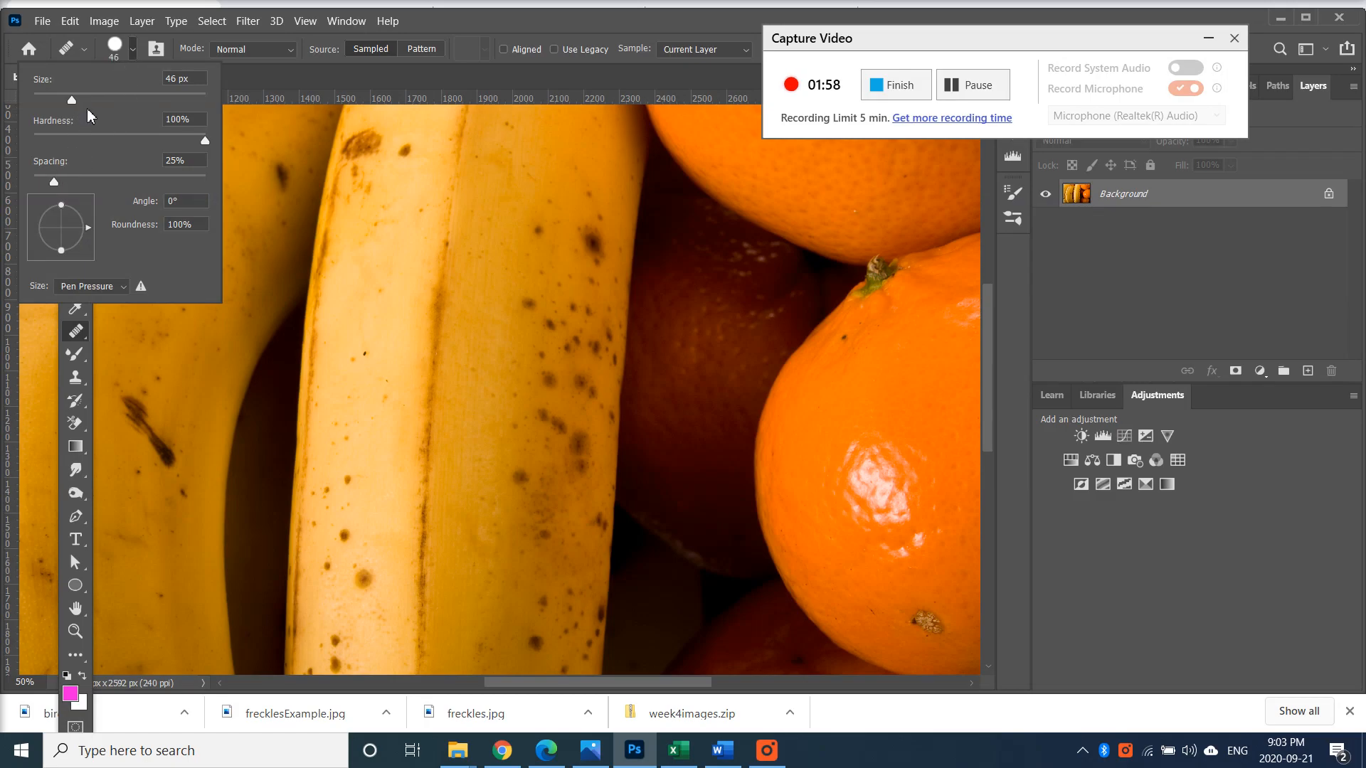
click(130, 60)
key(bracketright)
key(bracketright)
key(bracketright)
key(bracketright)
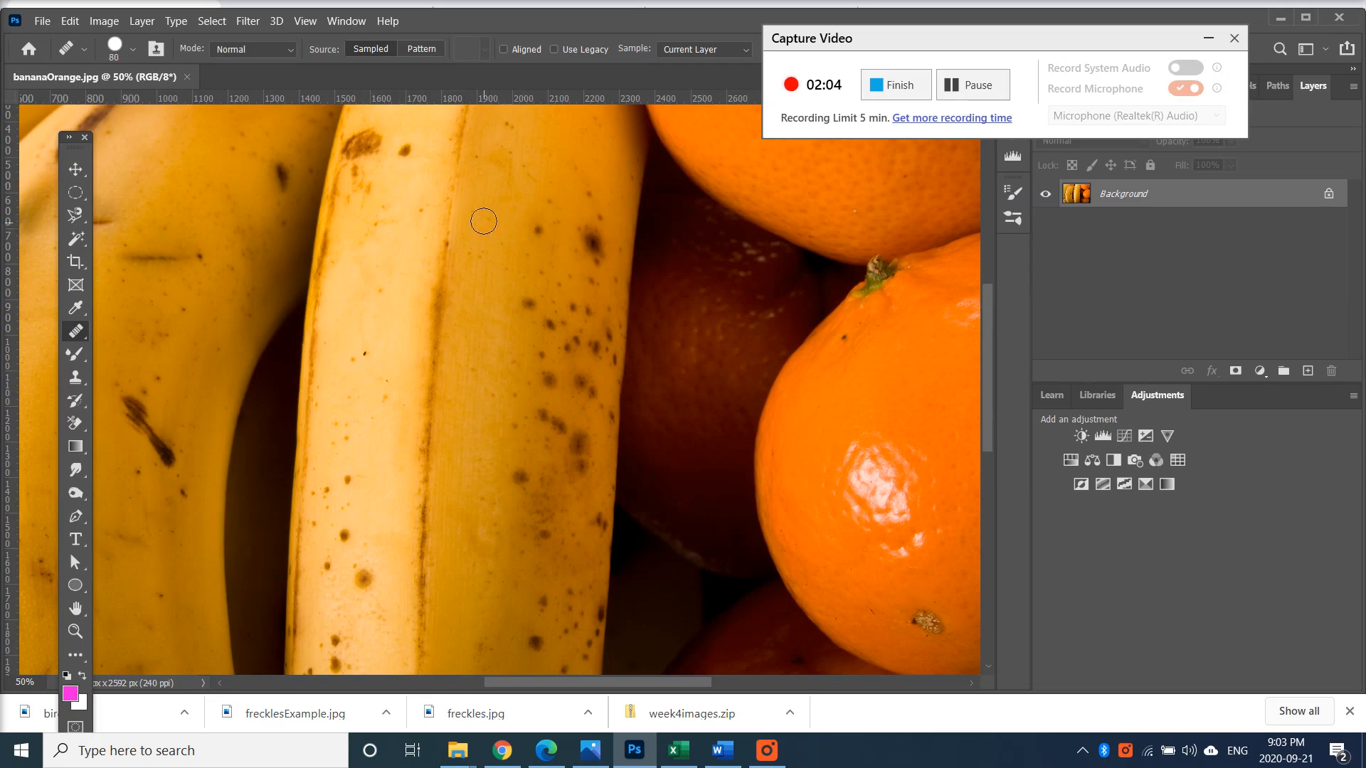
key(bracketright)
key(bracketright)
key(bracketright)
key(bracketleft)
key(bracketleft)
Step: Heal the dark spot near the top of the middle banana's light side and the isolated spot halfway down its shaded side, sampling clean skin nearby
click(404, 148)
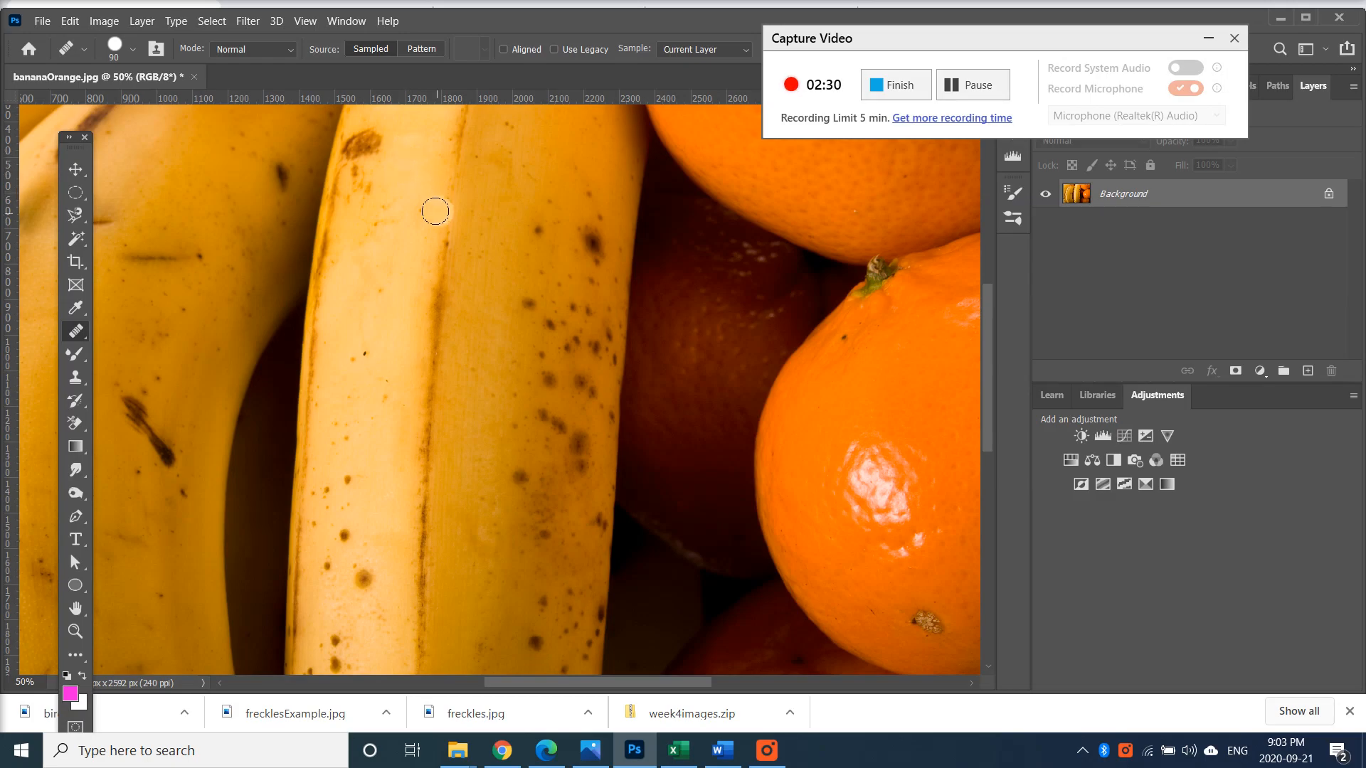
click(558, 247)
click(483, 493)
click(513, 475)
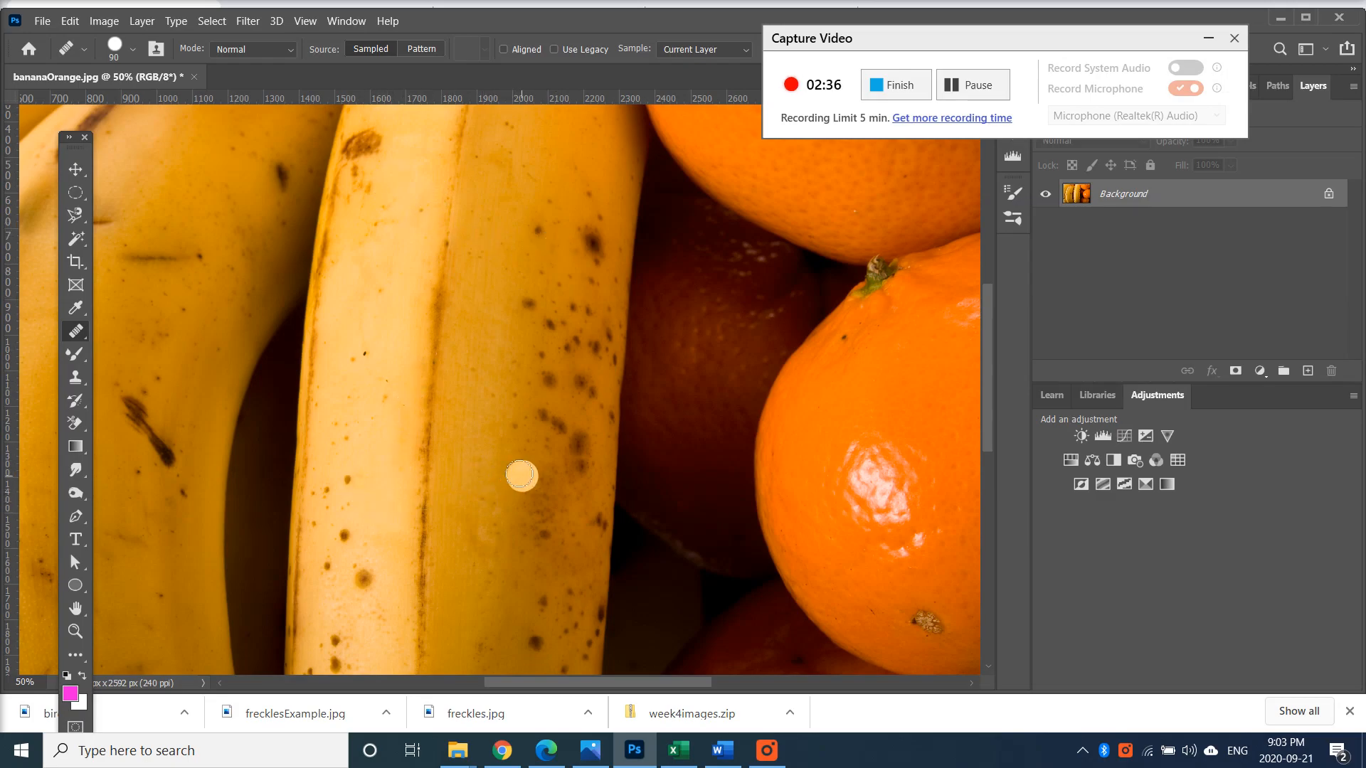
click(481, 472)
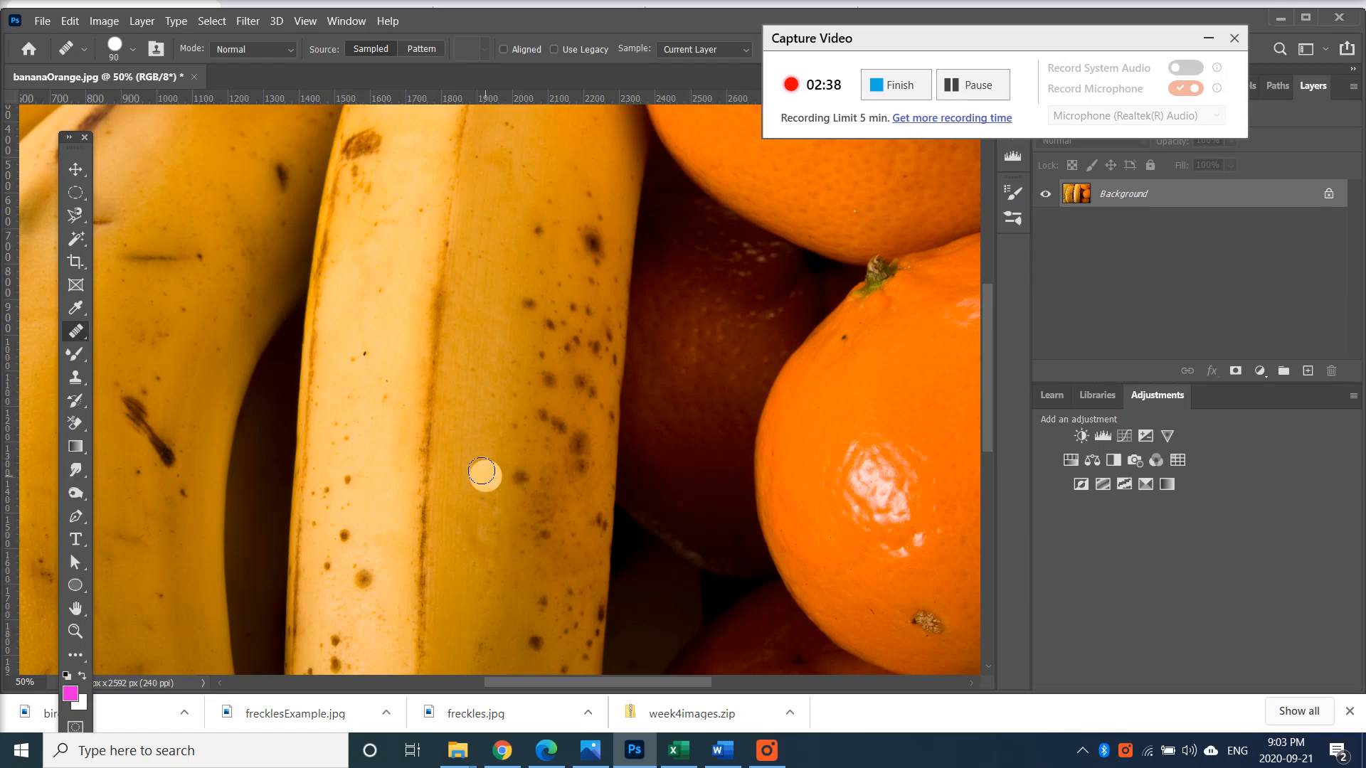
click(523, 473)
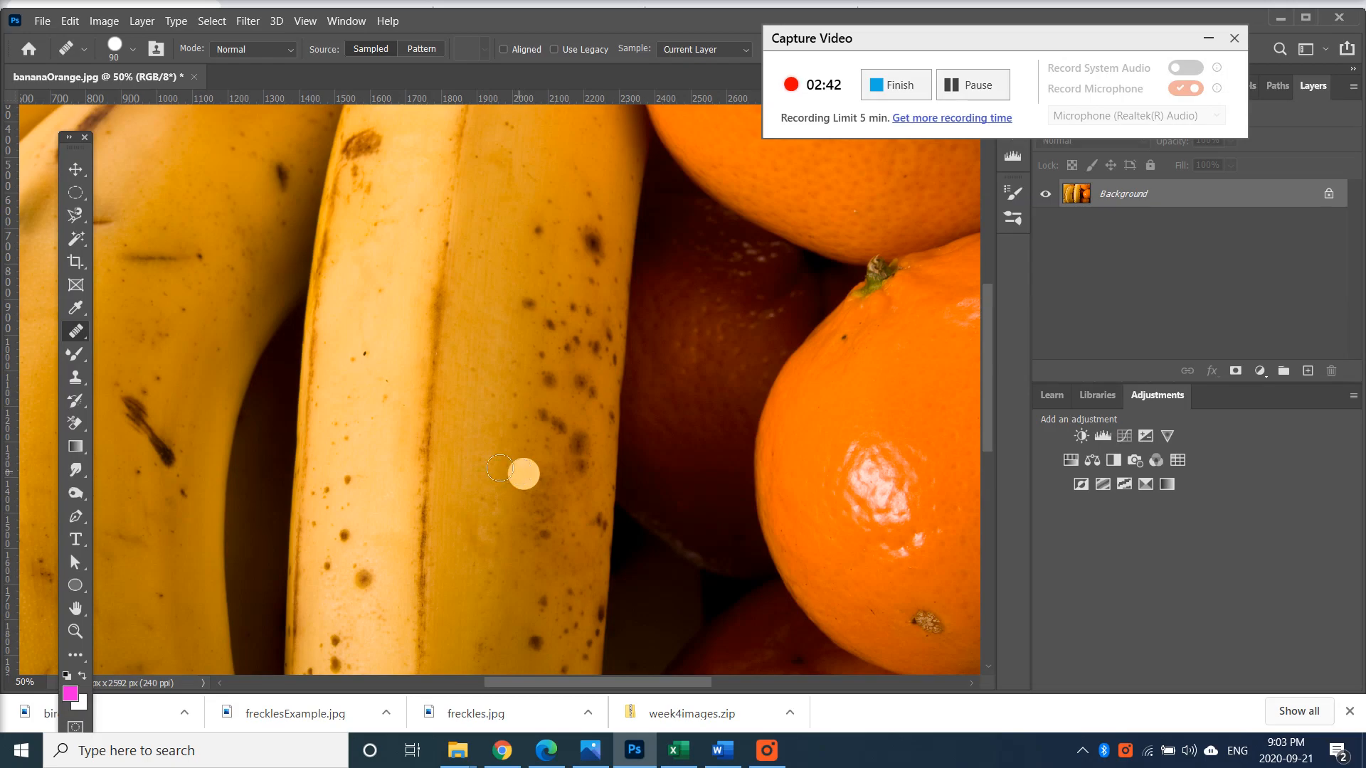
click(495, 467)
click(492, 474)
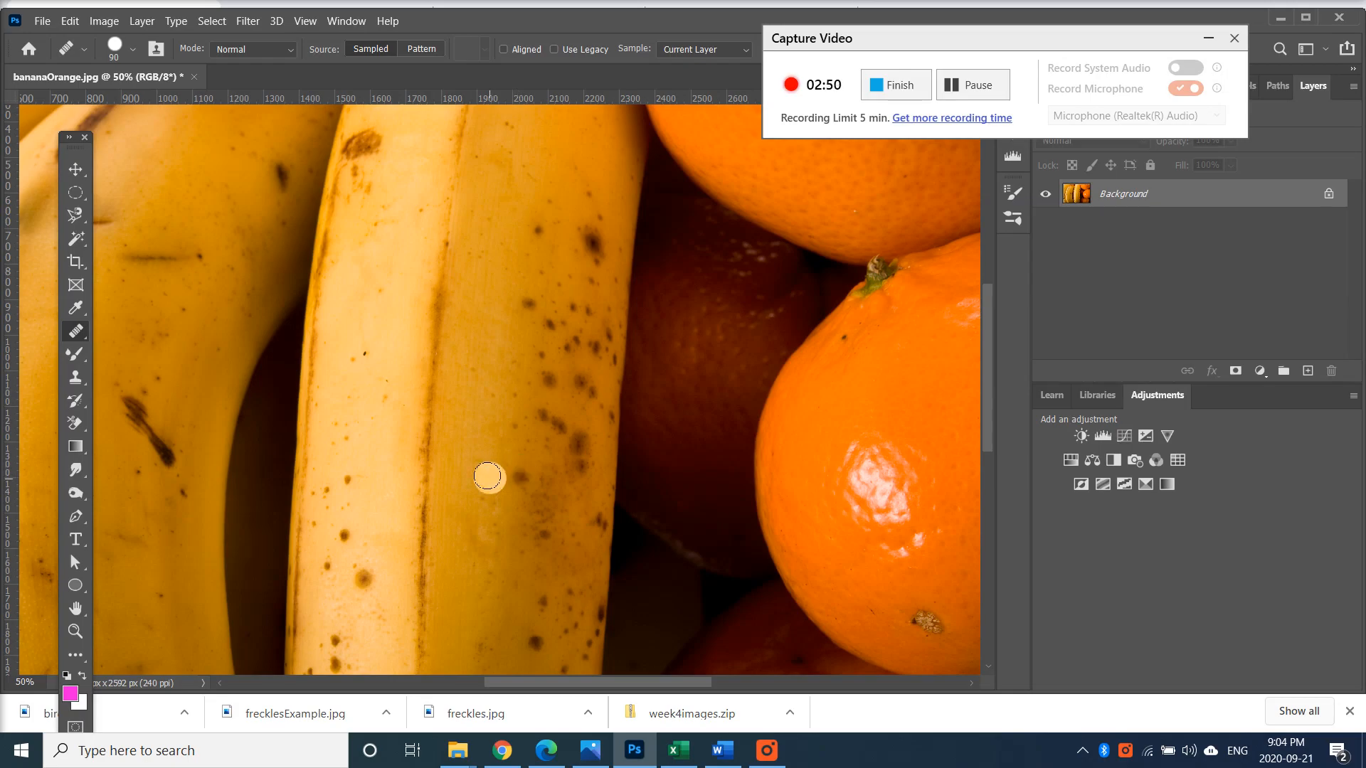
alt+click(496, 476)
click(518, 477)
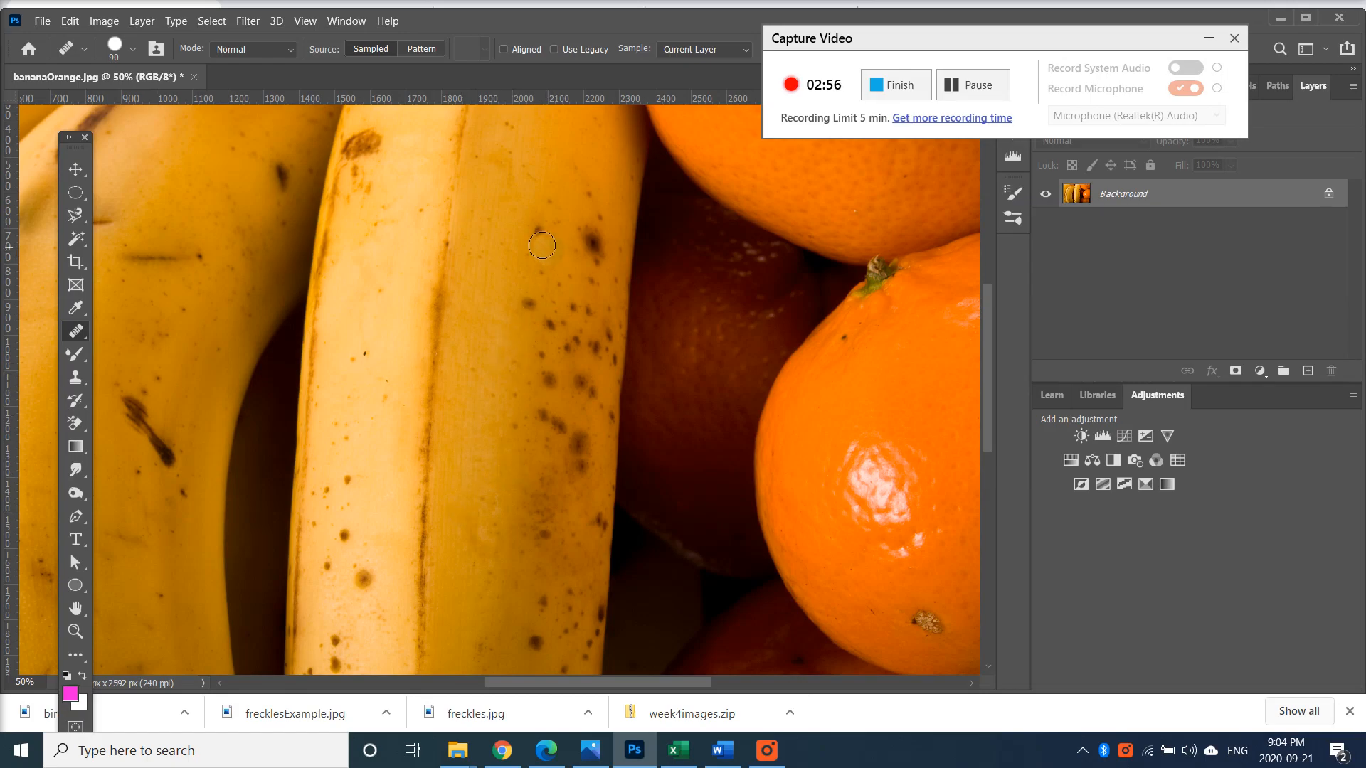
Step: Reduce the healing brush to 60 px and heal the small isolated spots on the upper shaded side of the middle banana
key(bracketleft)
key(bracketleft)
key(bracketleft)
alt+click(536, 253)
click(585, 340)
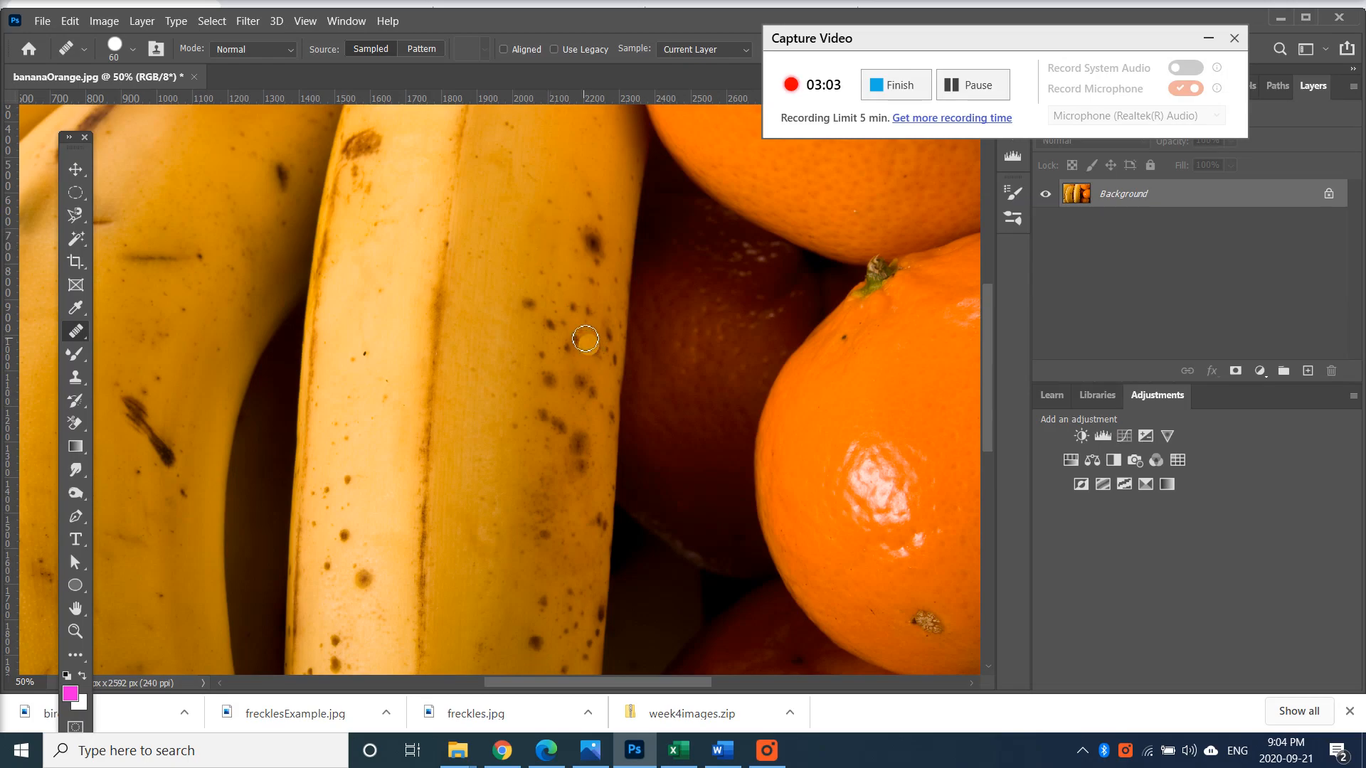
click(608, 195)
alt+click(522, 324)
click(529, 307)
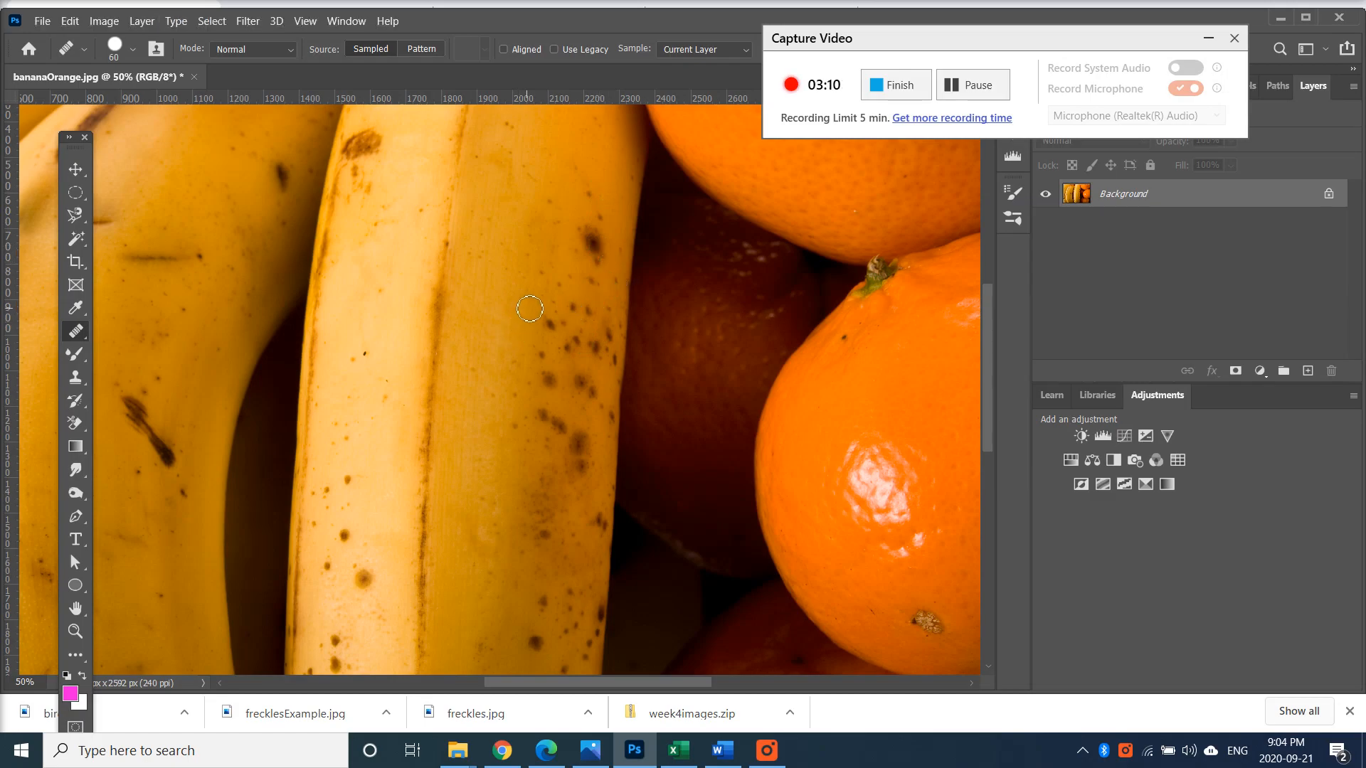
Step: Heal the two small spots on the lower light side of the middle banana using adjacent clean skin as the source
click(646, 436)
click(365, 536)
click(346, 535)
alt+click(350, 553)
click(434, 535)
alt+click(359, 479)
click(639, 555)
click(579, 259)
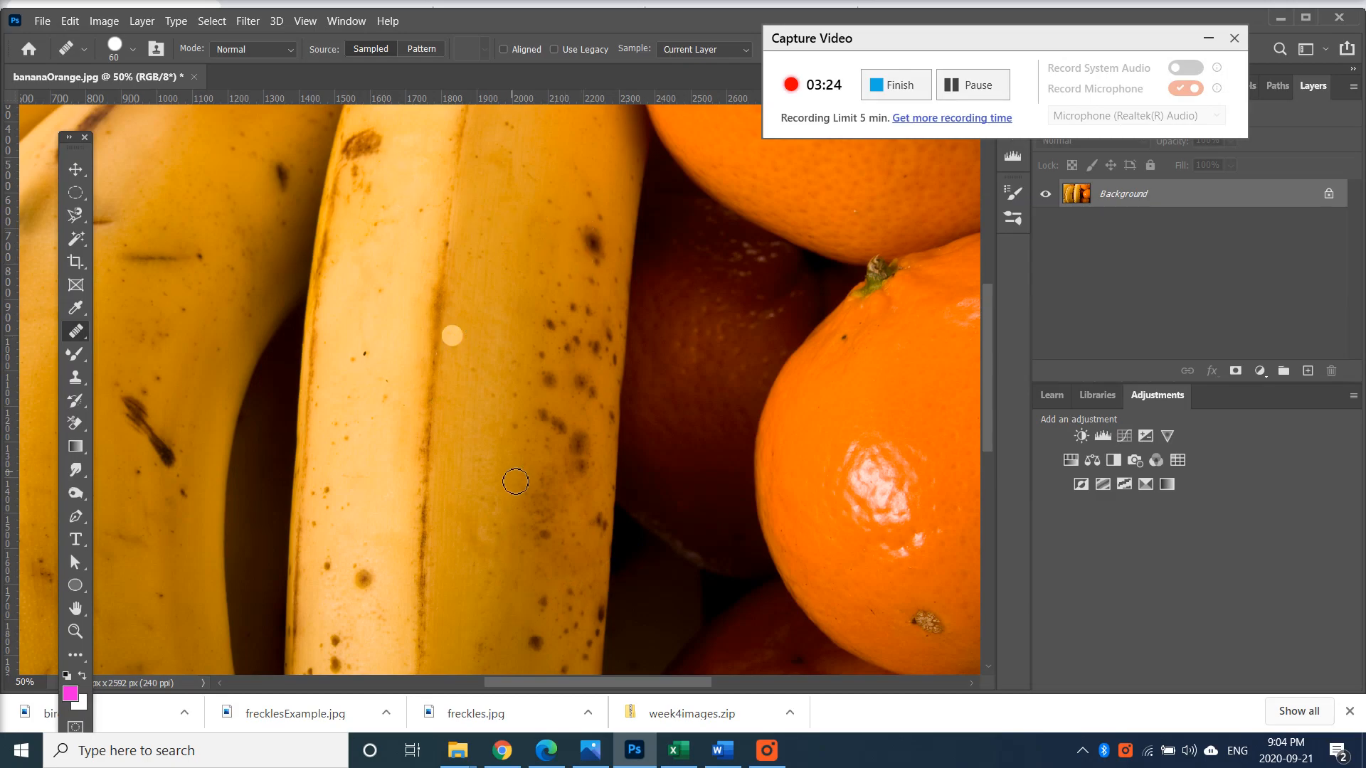
click(617, 541)
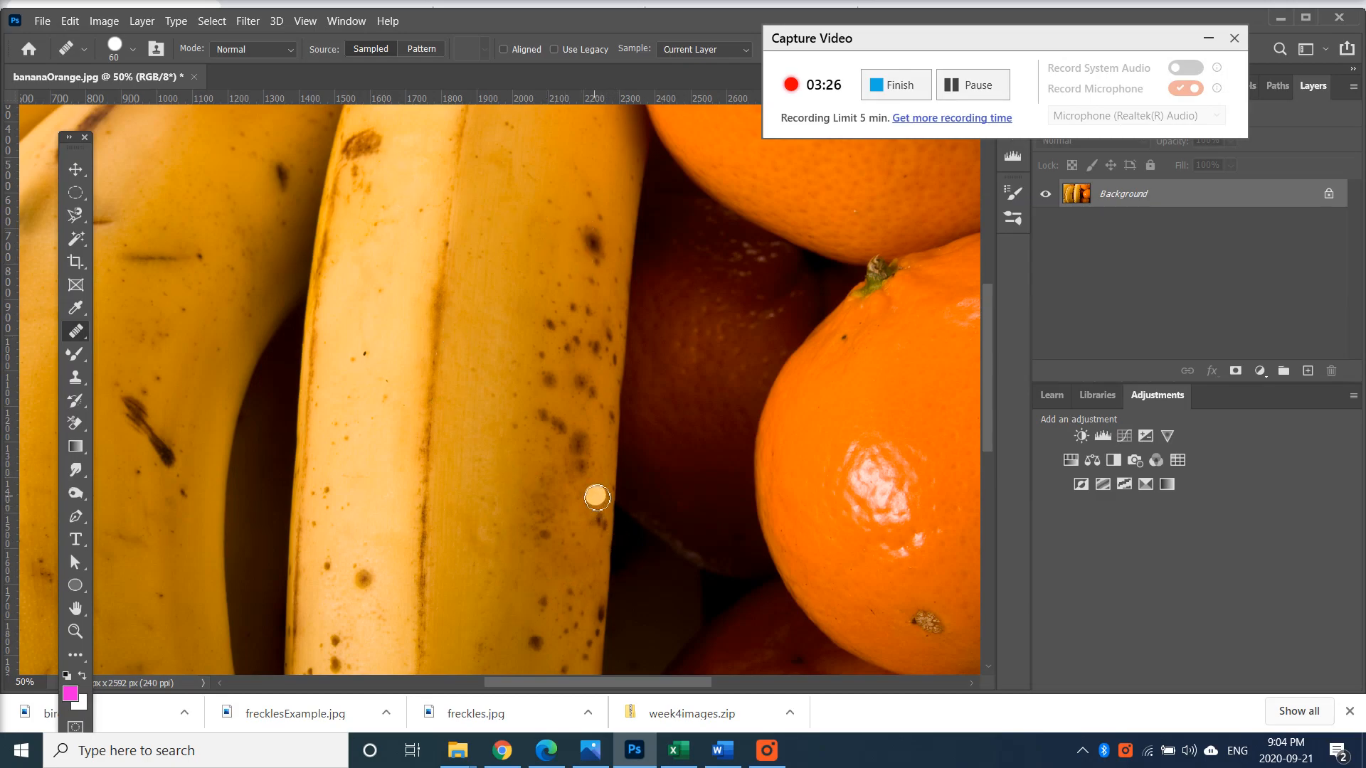
click(547, 424)
click(573, 260)
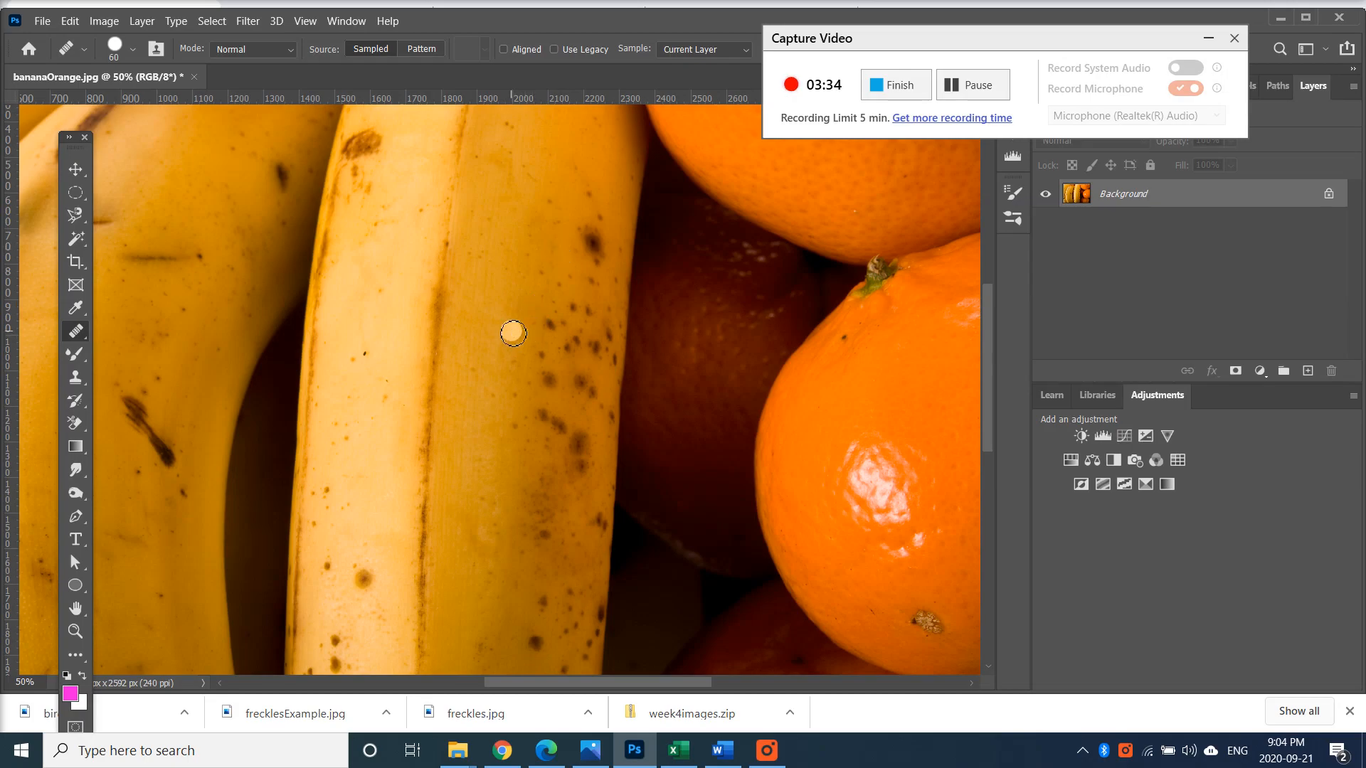
Step: Cover the large dark spot on the middle banana's upper shaded side with the Clone Stamp Tool, sampling the clean skin beside it
click(75, 377)
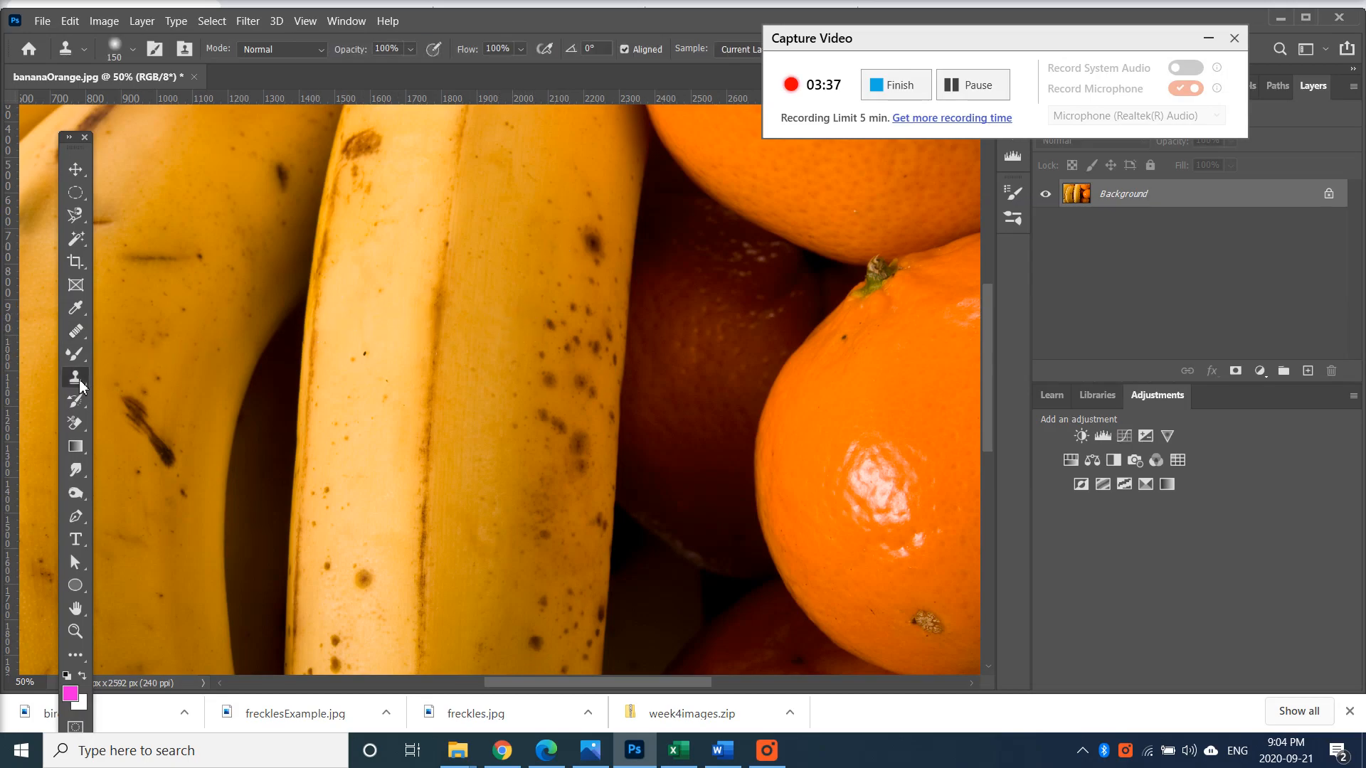
alt+click(552, 237)
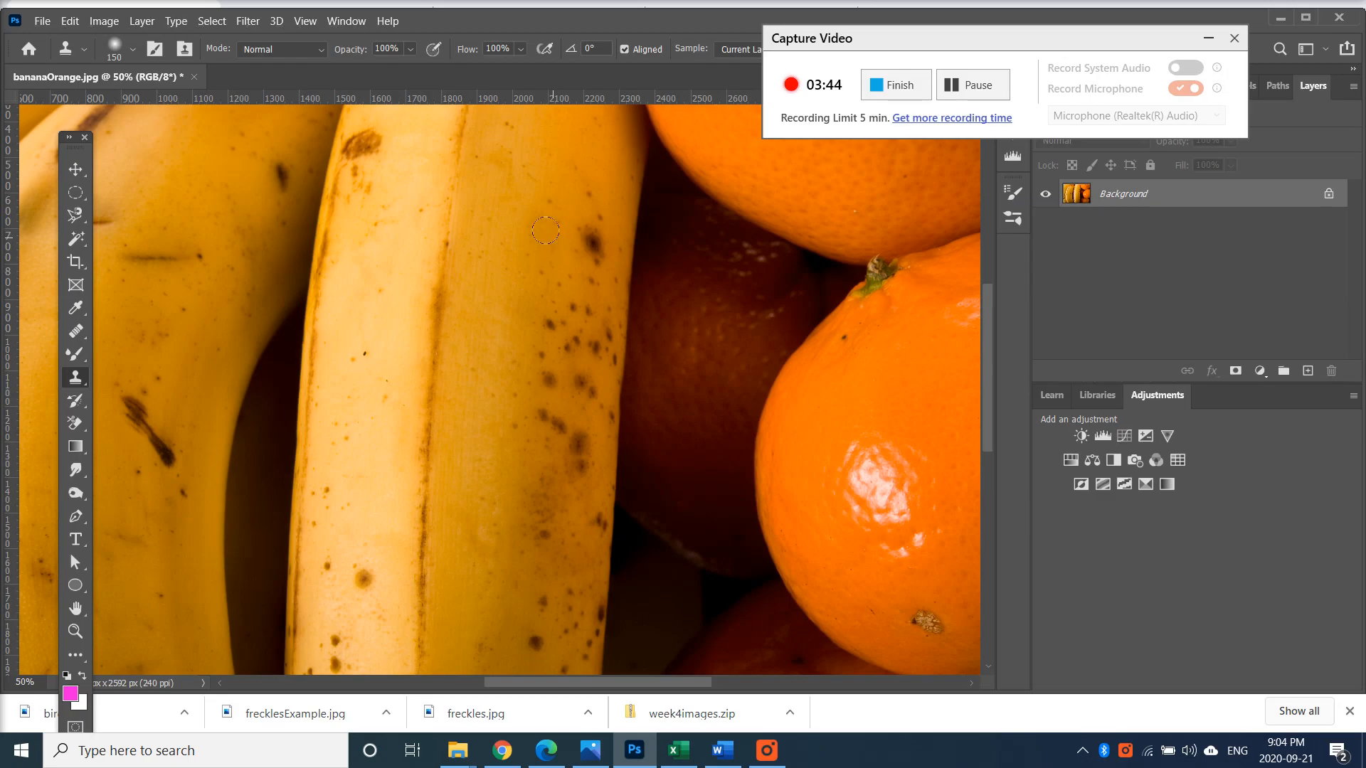
click(583, 237)
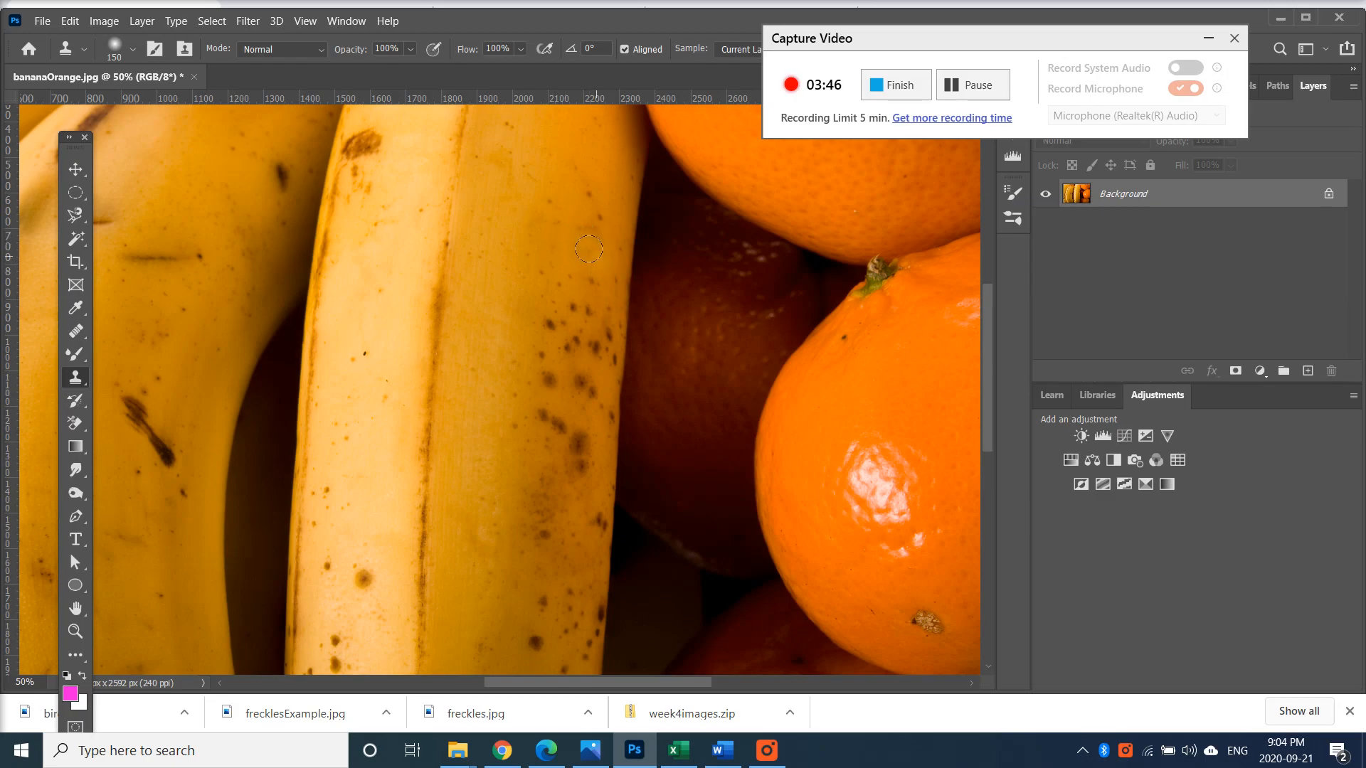
click(478, 319)
Step: Restore the original dark spot on the banana's upper shaded side with the History Brush at 250 px
click(79, 409)
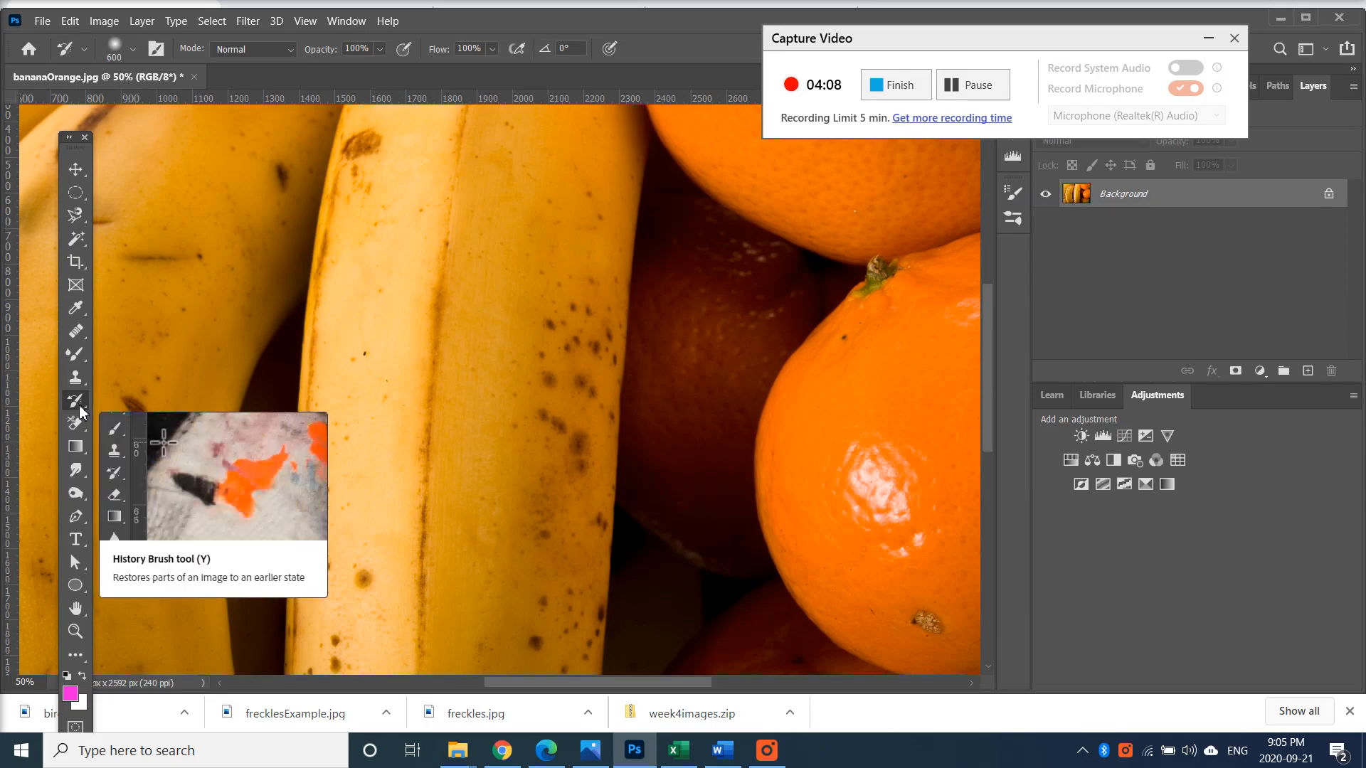
key(bracketleft)
key(bracketleft)
mouse_move(592, 269)
mouse_down()
mouse_move(560, 272)
mouse_move(548, 243)
mouse_move(559, 279)
mouse_move(554, 230)
mouse_move(577, 269)
mouse_up()
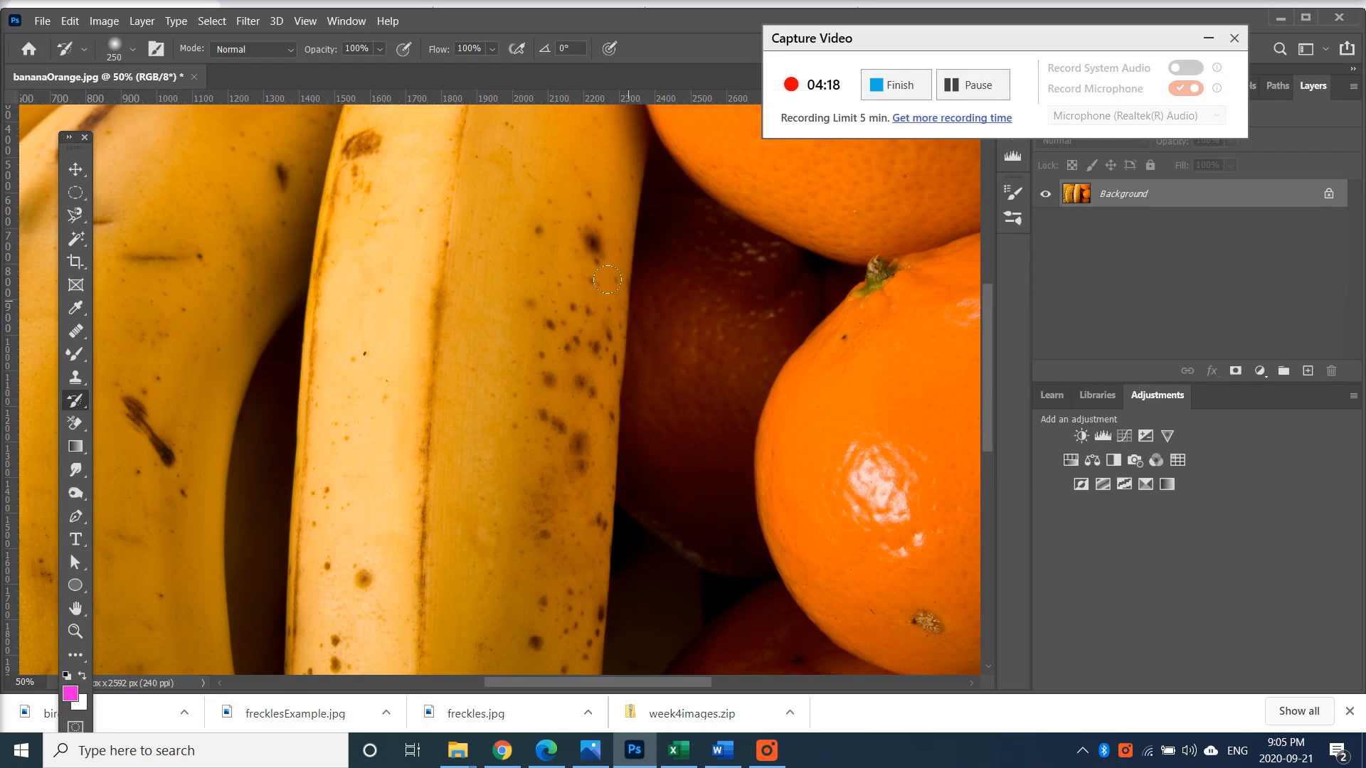
Step: Save the retouched image as a JPEG named activity4 in the week4images folder
click(43, 29)
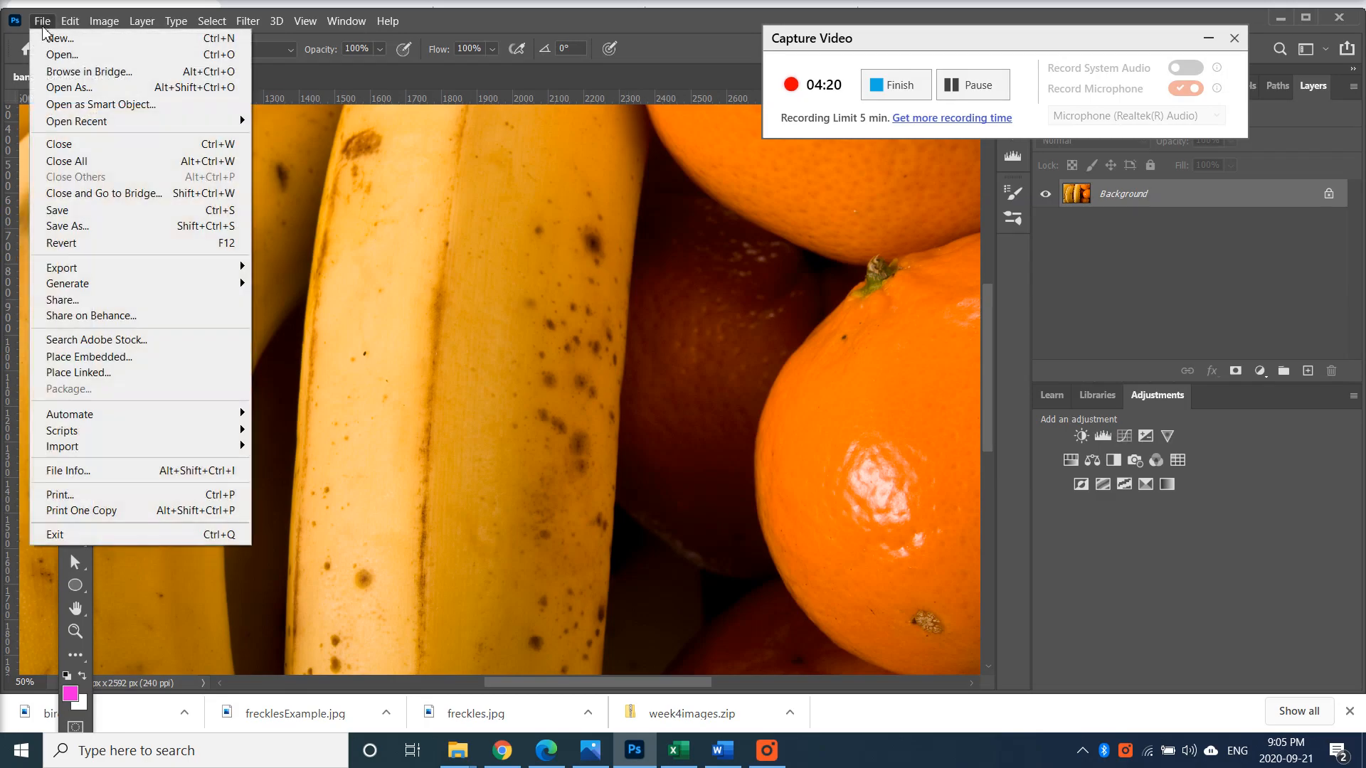
click(82, 226)
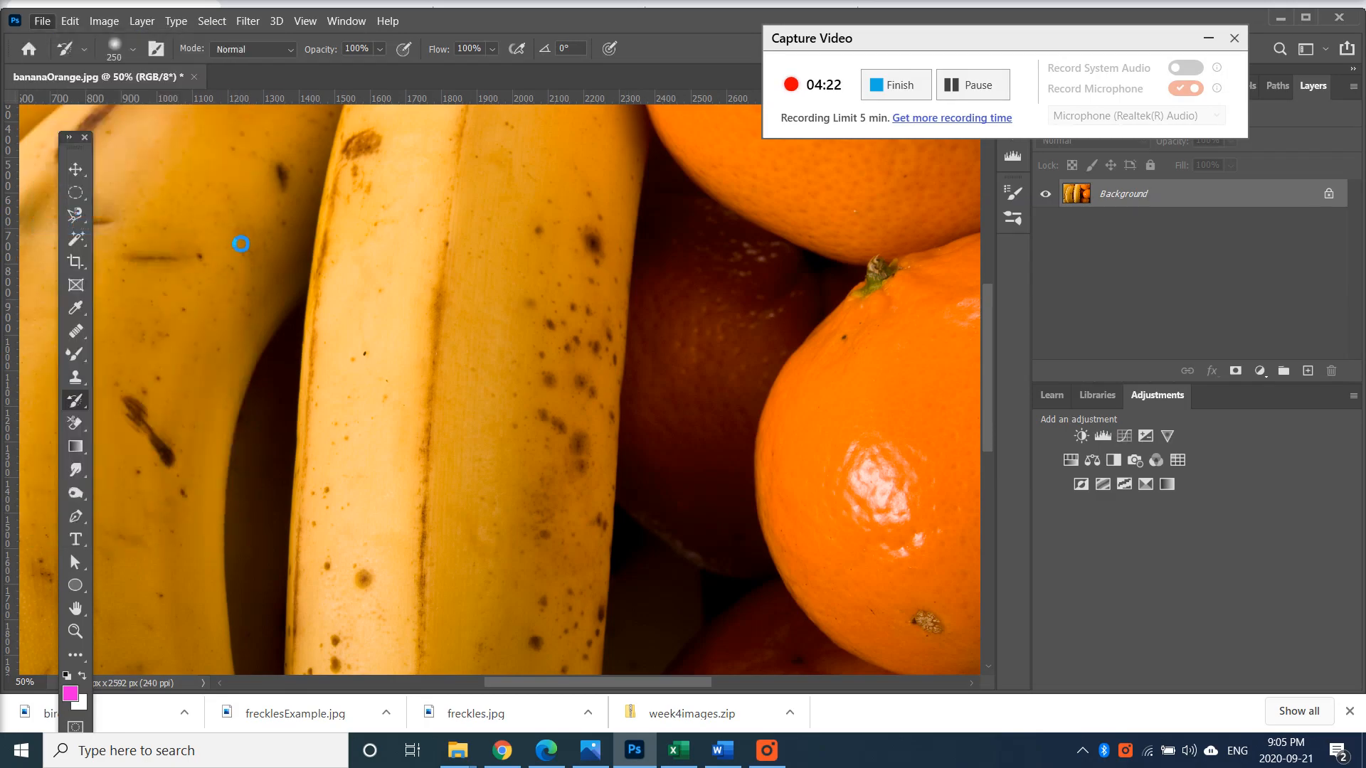
text(activity4)
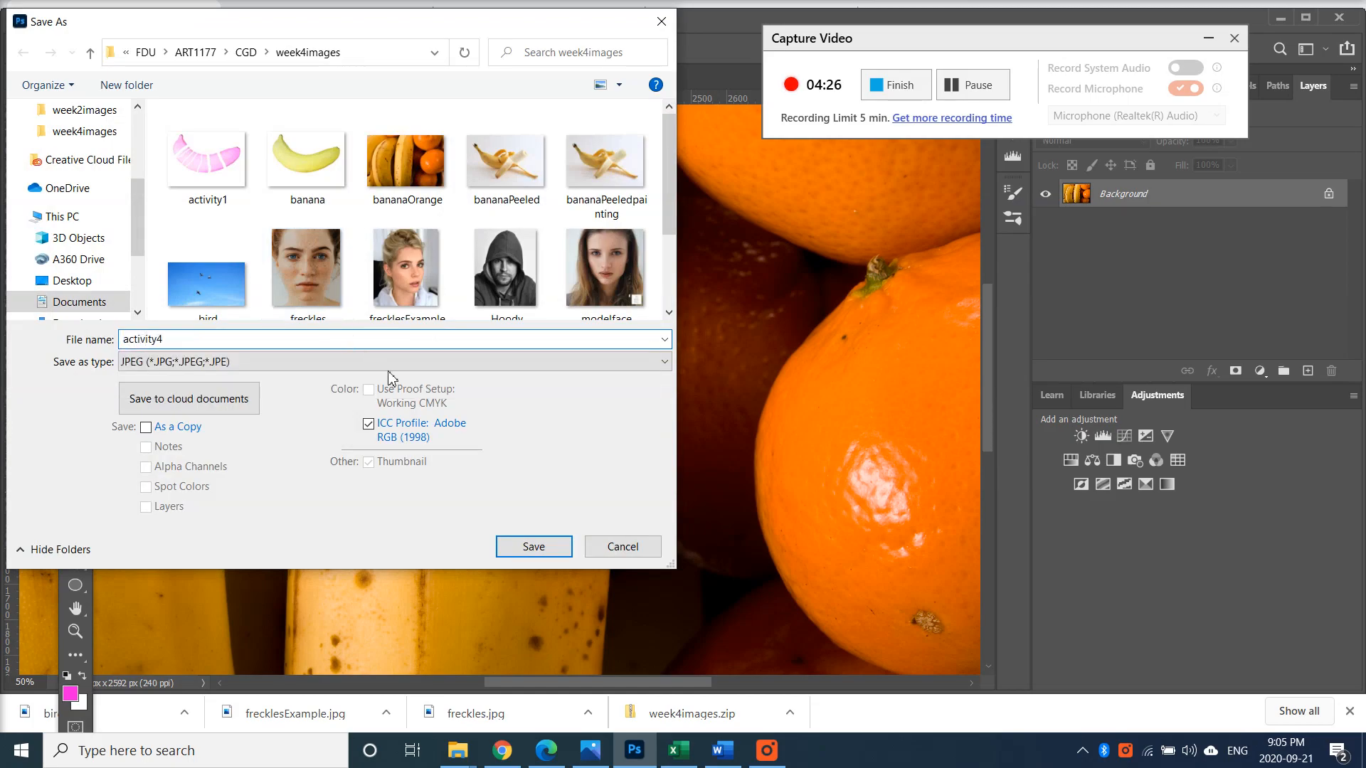
click(532, 546)
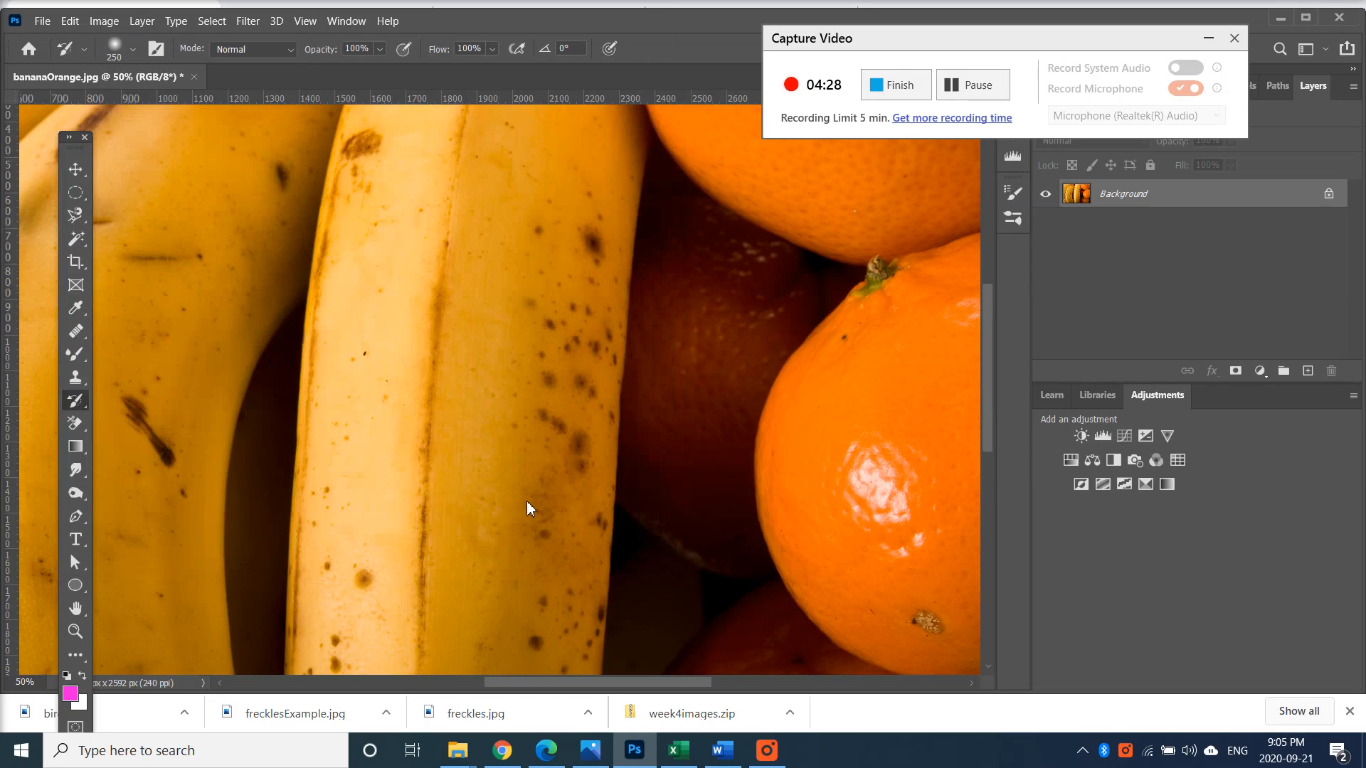
click(769, 250)
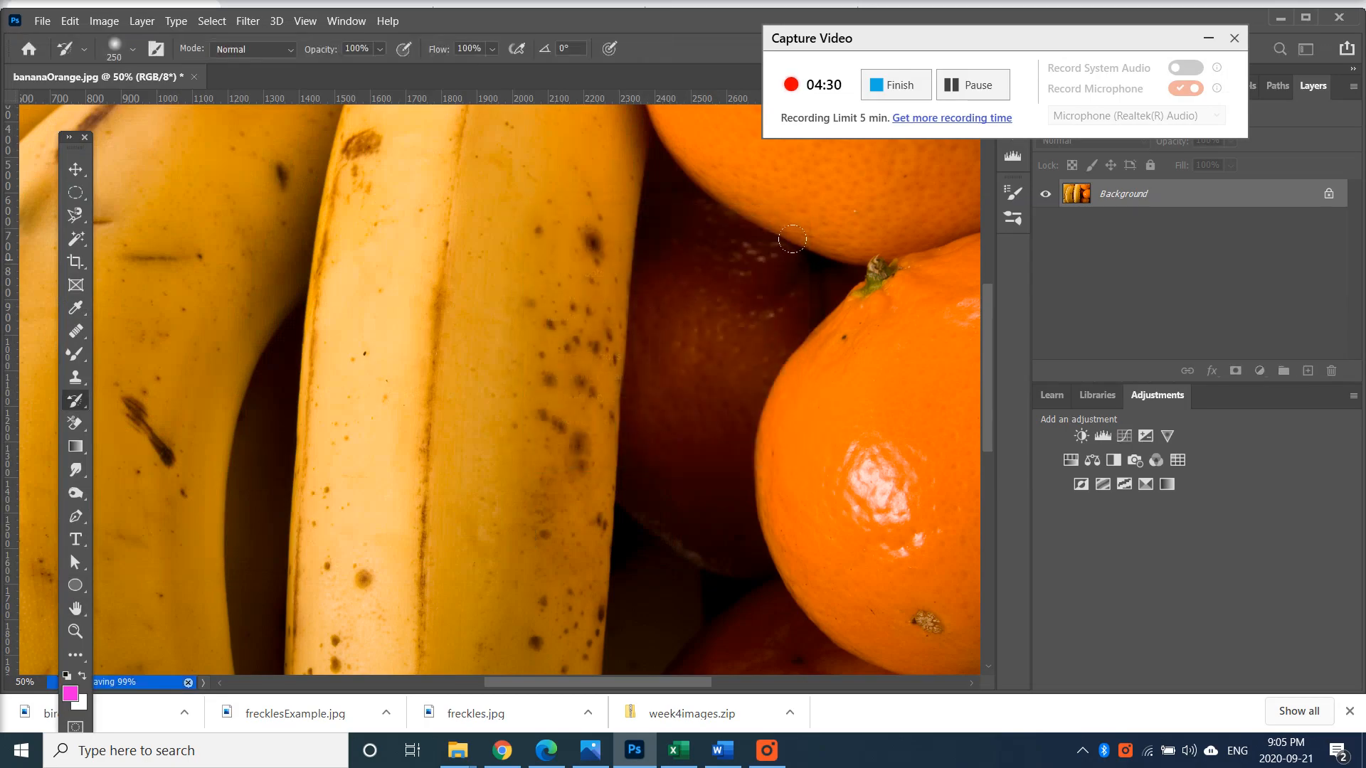